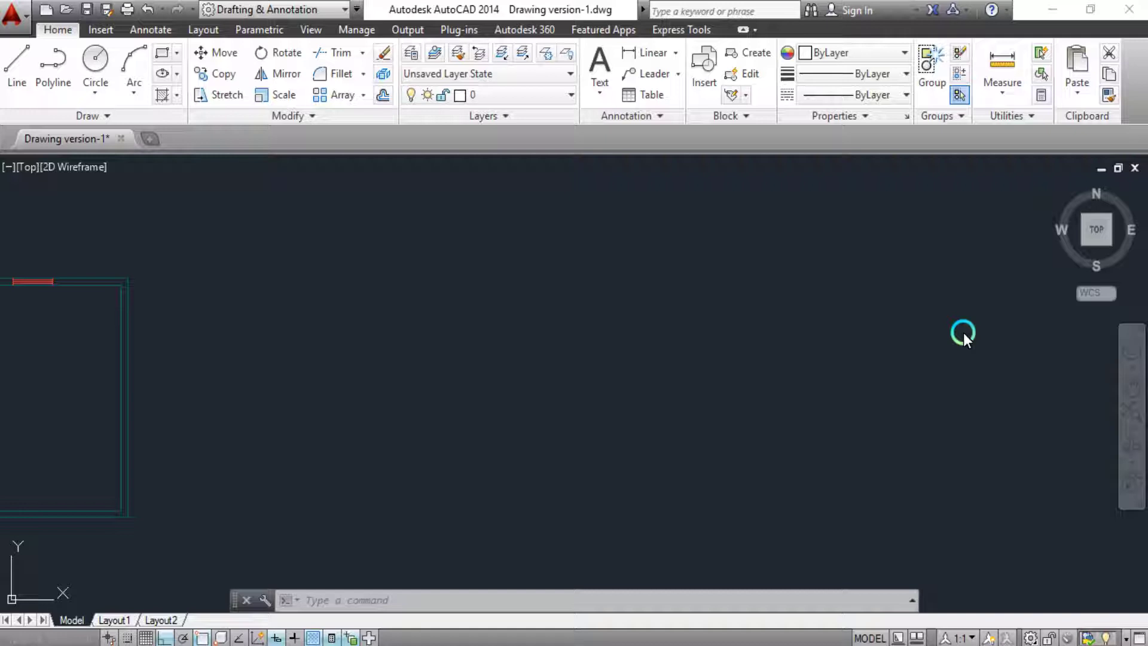
Step: Draw a wide rectangle in the empty area to the right of the existing floor plan
text(rec)
key(Return)
click(505, 281)
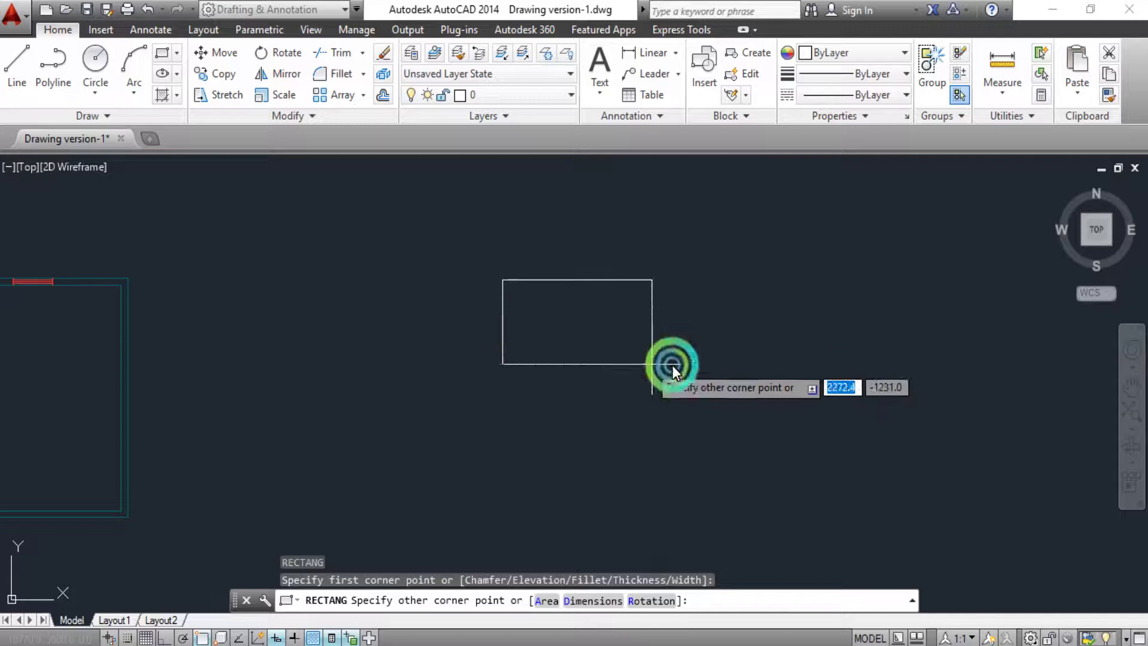
click(867, 456)
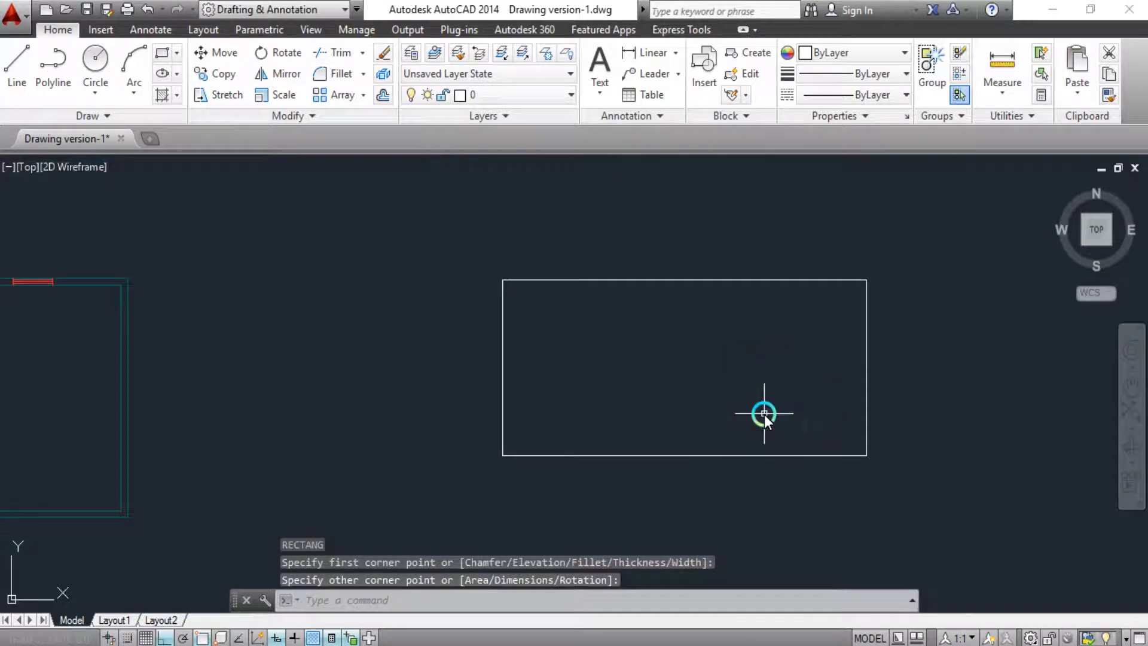
Step: Select the new rectangle to inspect its object type, and clear the selection
key(Escape)
click(918, 368)
click(781, 333)
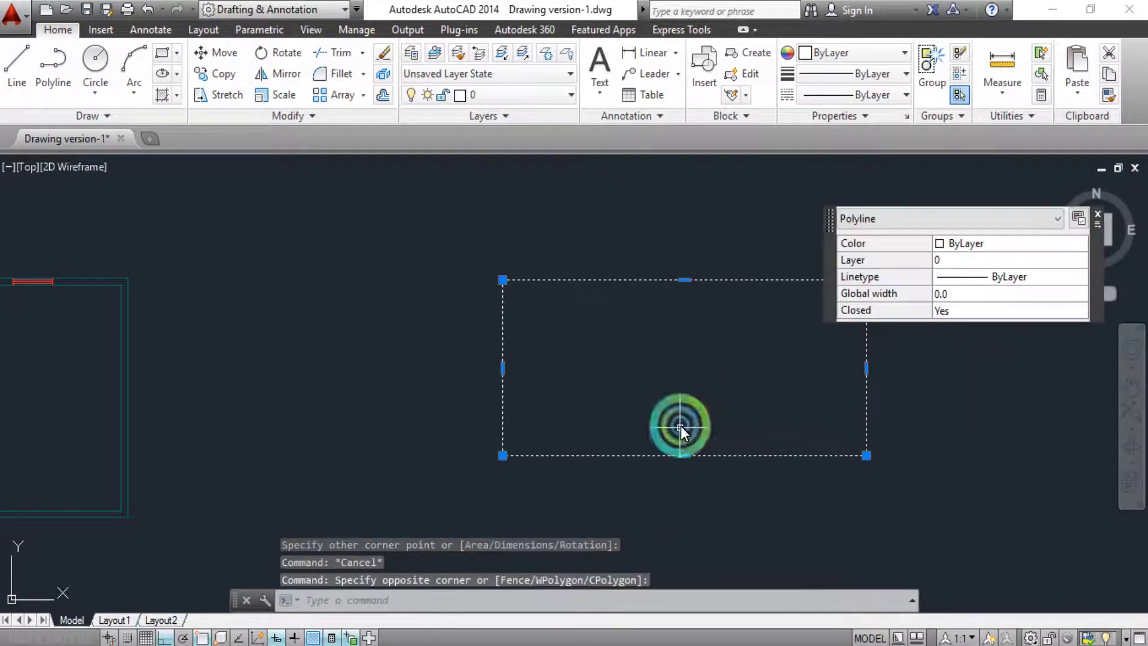
key(Escape)
Step: Draw a four-sided outline with separate lines directly below the rectangle, about 6400 units wide
middle_drag(850, 375, 734, 351)
scroll(658, 376, up, 2)
middle_drag(658, 376, 697, 412)
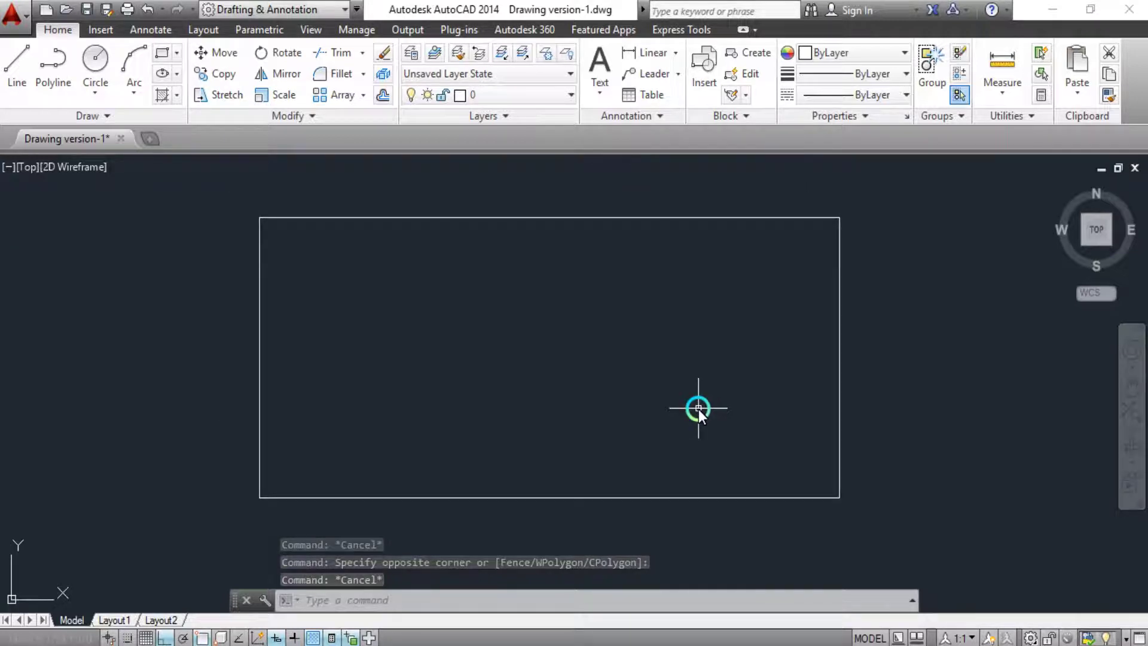
text(l)
key(Return)
middle_drag(717, 515, 740, 417)
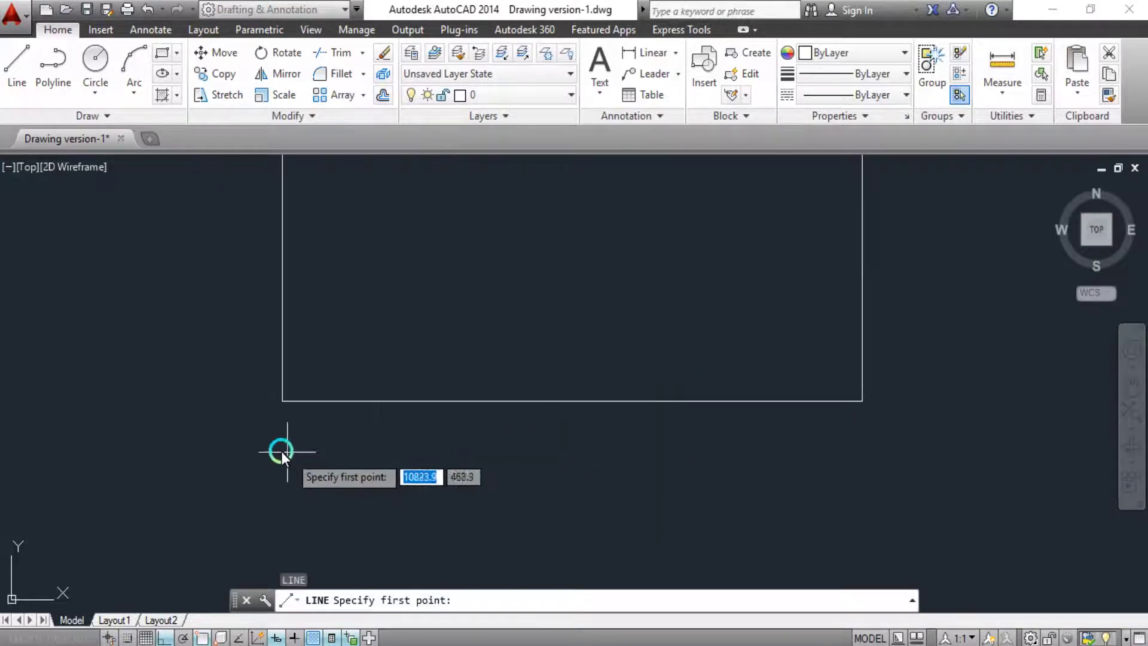
click(231, 442)
click(911, 442)
middle_drag(869, 476, 877, 374)
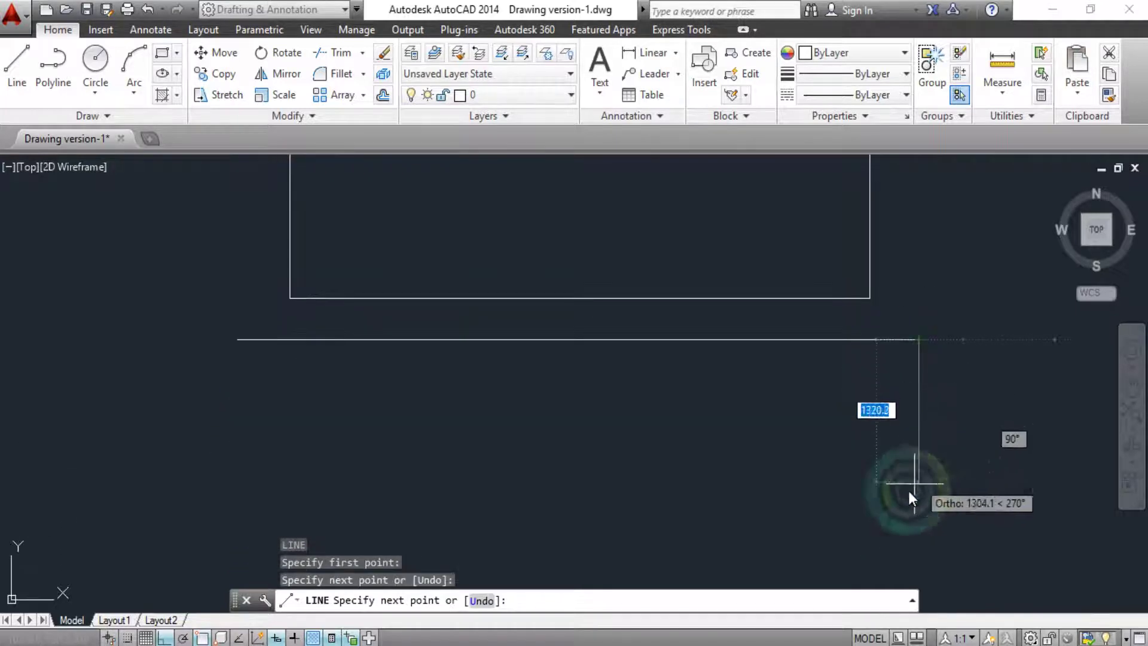
click(910, 535)
click(247, 476)
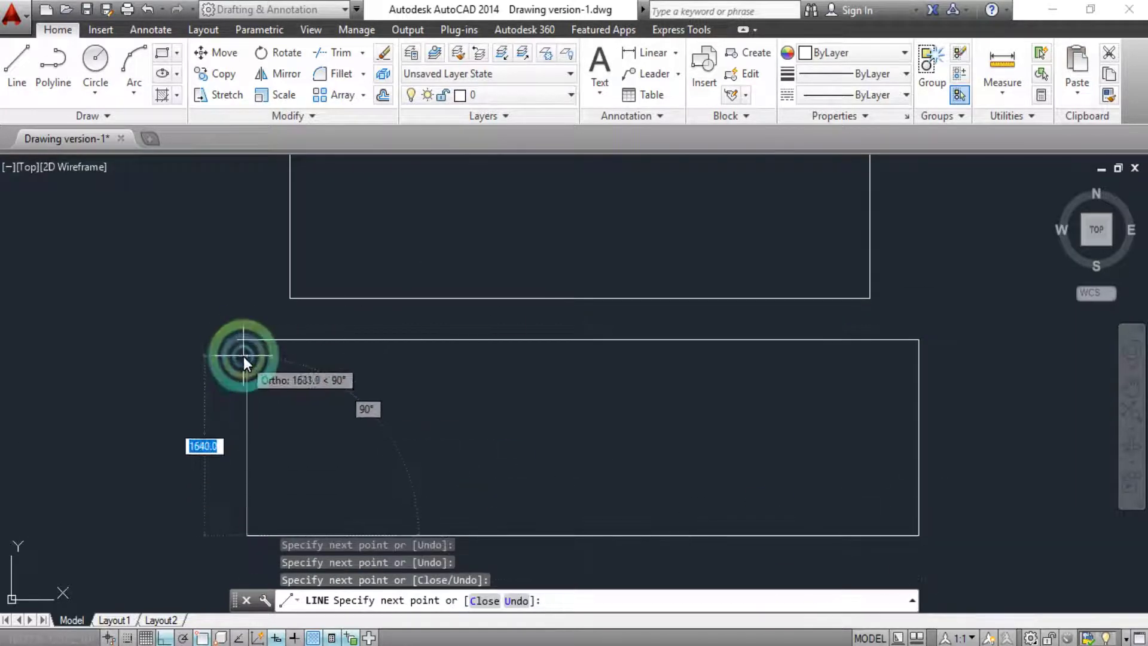
click(247, 342)
key(Return)
Step: Fillet the outline's upper-left corner with radius 0 so the two lines meet exactly
scroll(245, 354, up, 4)
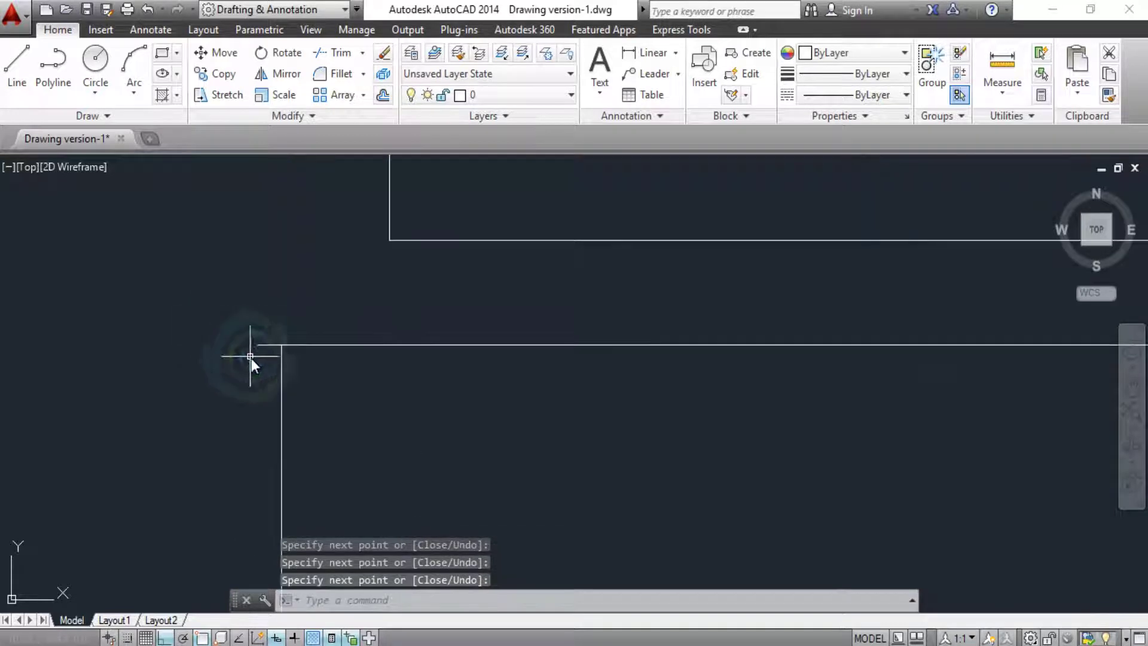
text(f)
key(Return)
click(281, 369)
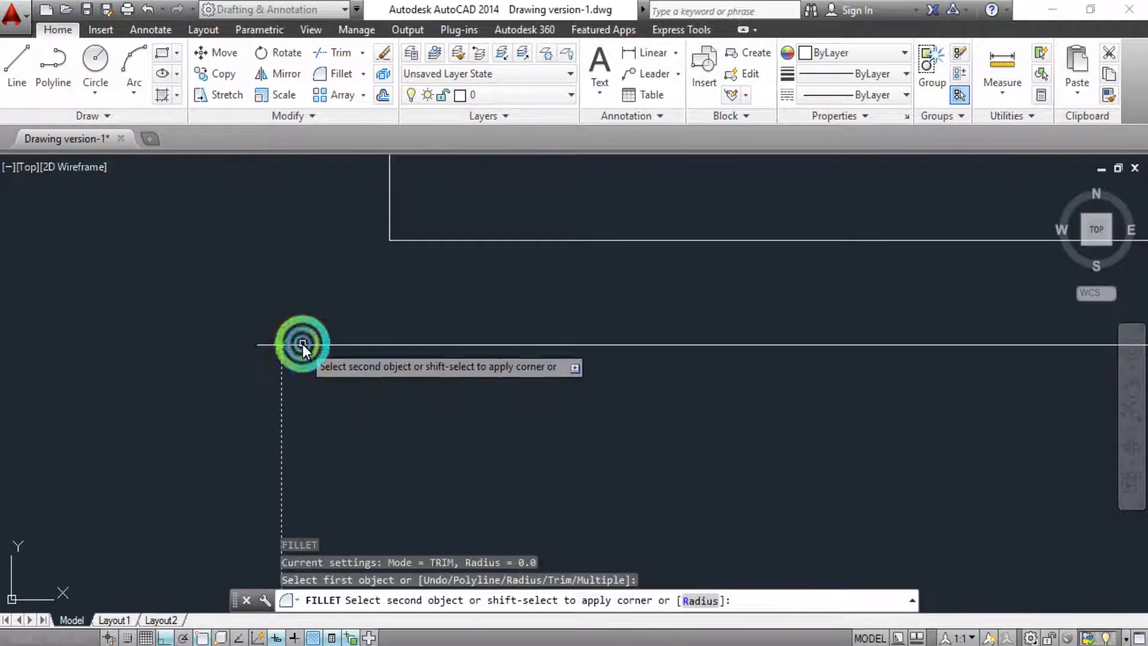
click(299, 345)
scroll(445, 368, down, 6)
key(Escape)
key(Escape)
Step: Select the upper rectangle to check how it picks, and clear the selection
click(792, 281)
click(657, 225)
key(Escape)
click(804, 423)
key(Escape)
click(739, 358)
key(Escape)
text(h)
key(Return)
key(Escape)
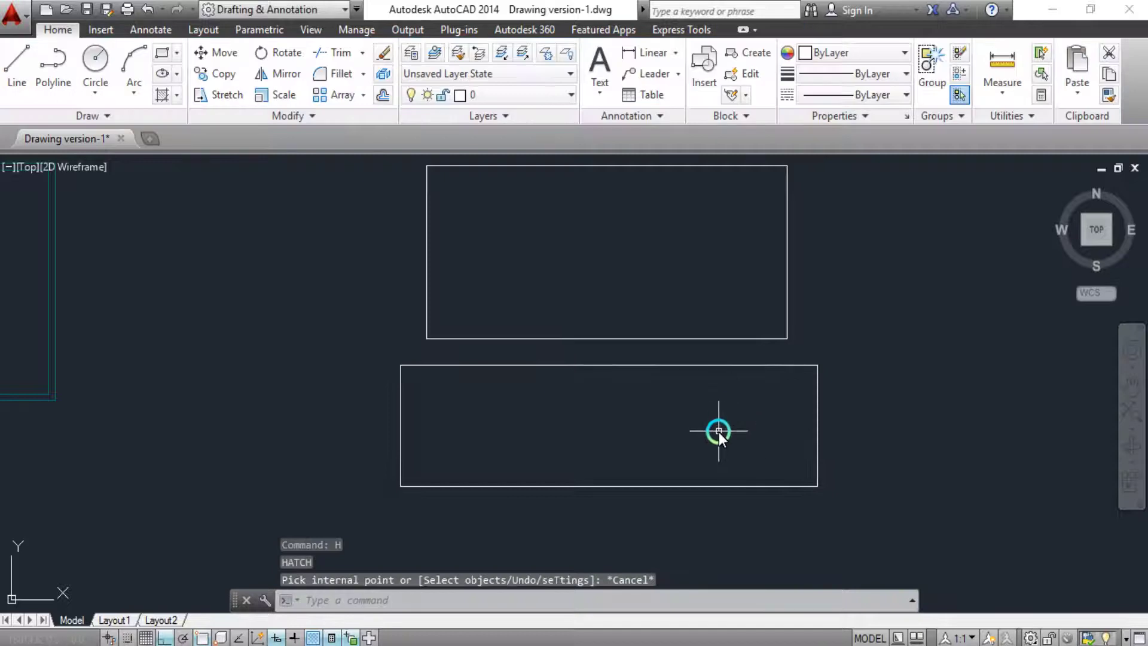
Step: Select the adjoining sides at the lower outline's corners in turn to inspect their object types
click(819, 362)
click(820, 363)
click(879, 390)
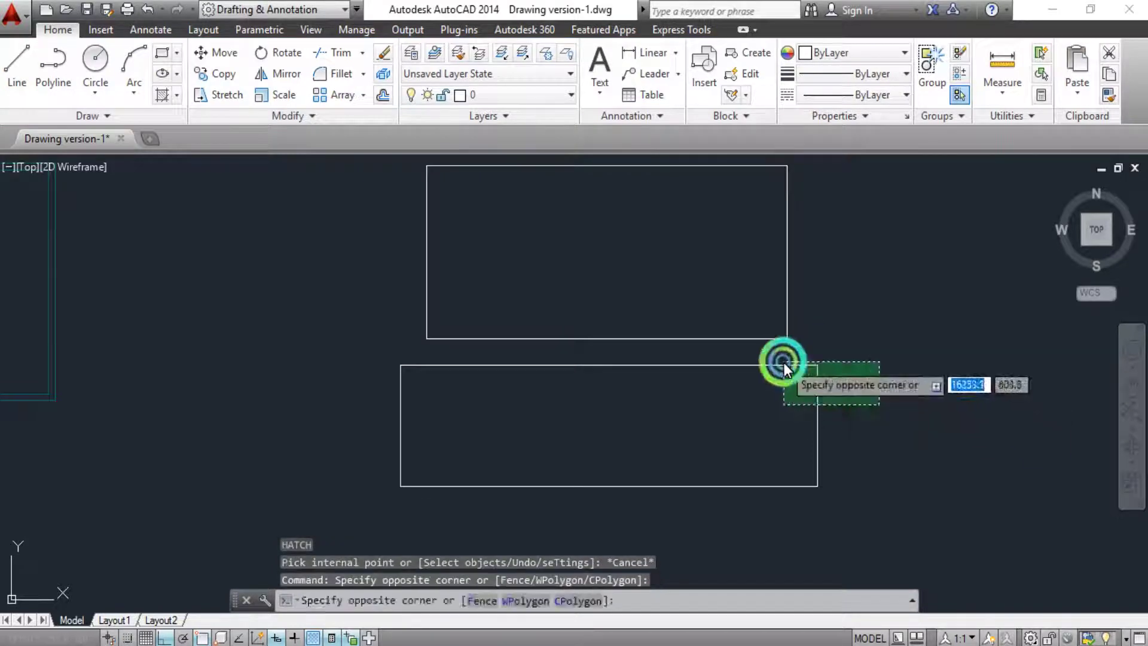
click(786, 367)
key(Escape)
click(491, 436)
click(343, 360)
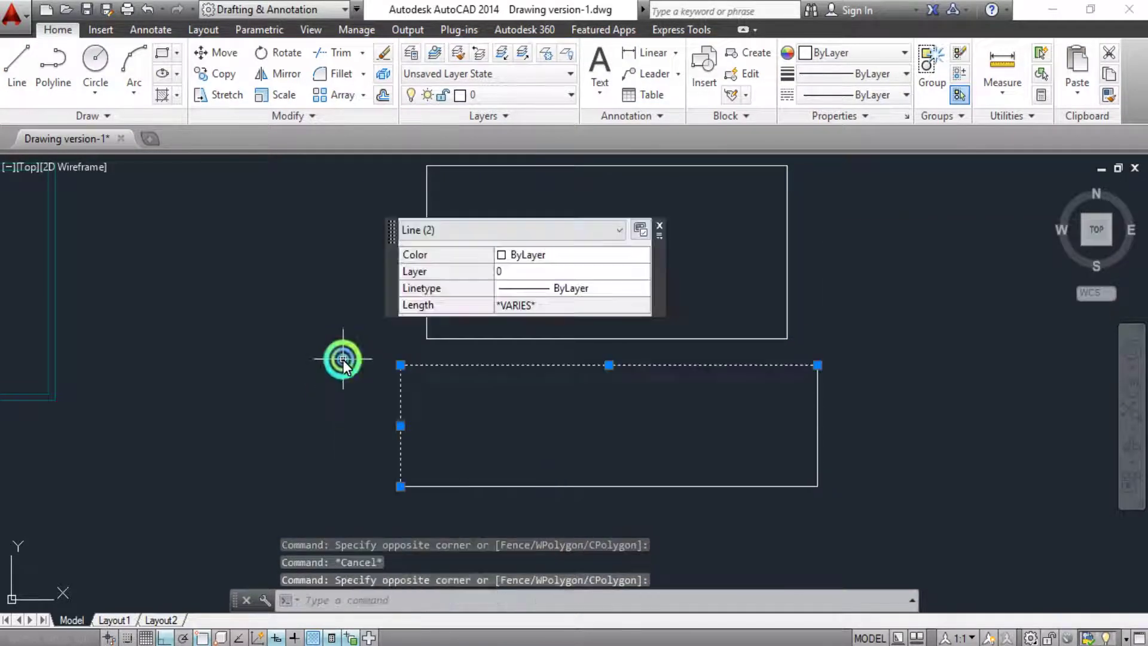
key(Escape)
click(871, 392)
click(800, 352)
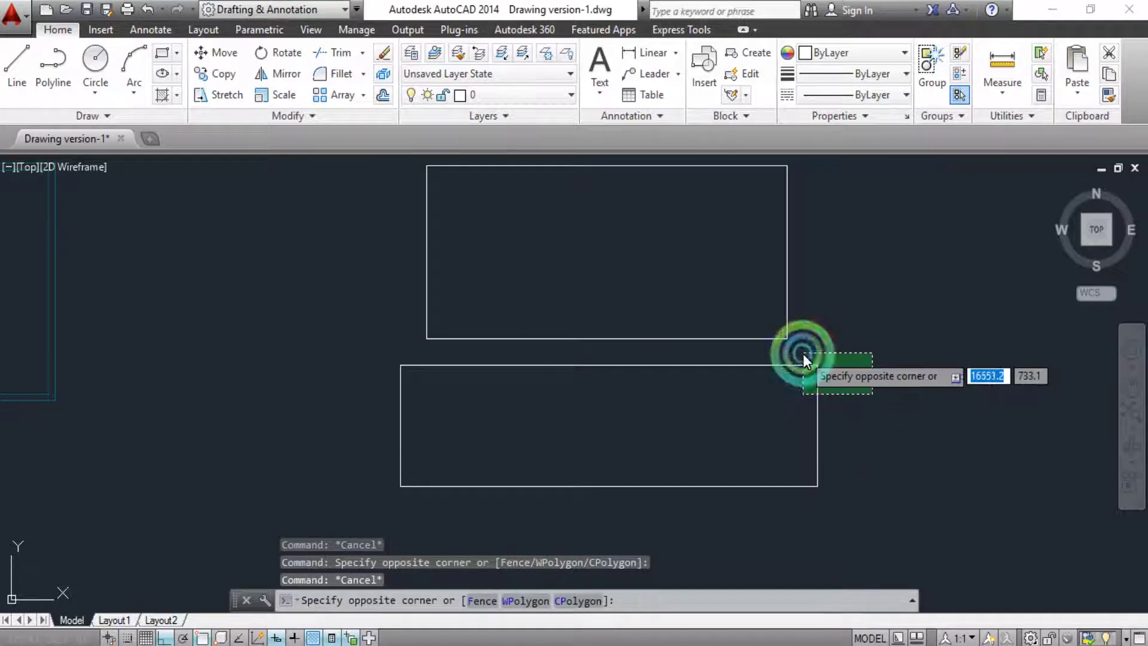
key(Escape)
click(849, 518)
click(728, 449)
click(531, 433)
click(381, 357)
key(Escape)
Step: Select all four sides of the lower outline together to examine their object type, and clear the selection
click(864, 419)
click(789, 365)
click(639, 414)
click(329, 353)
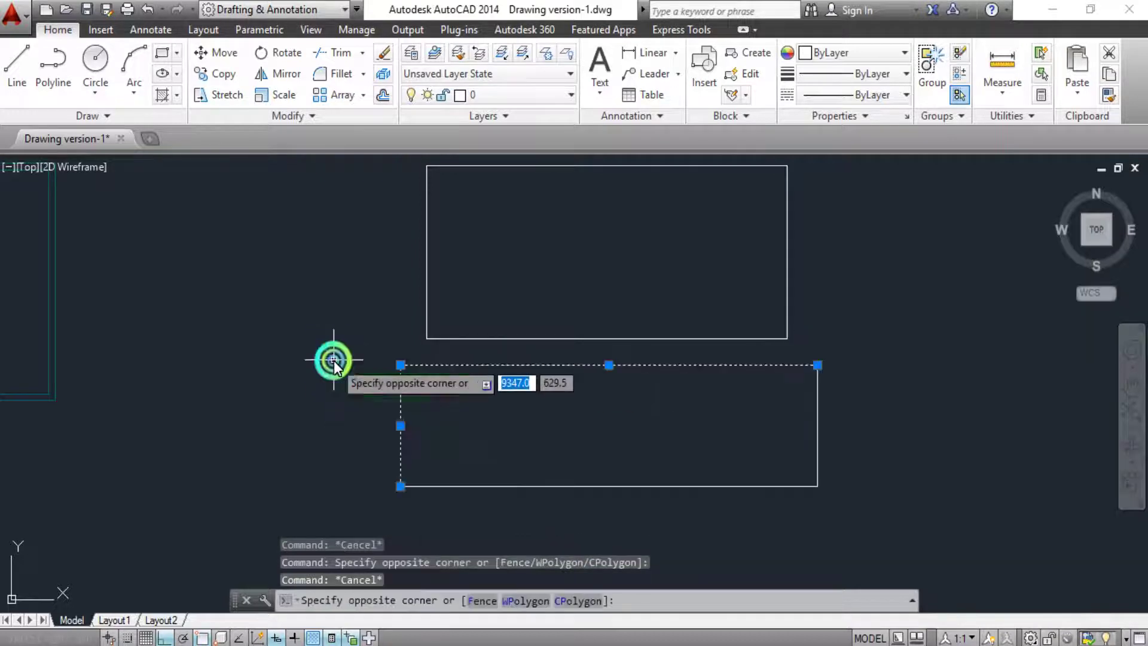
click(869, 499)
click(771, 456)
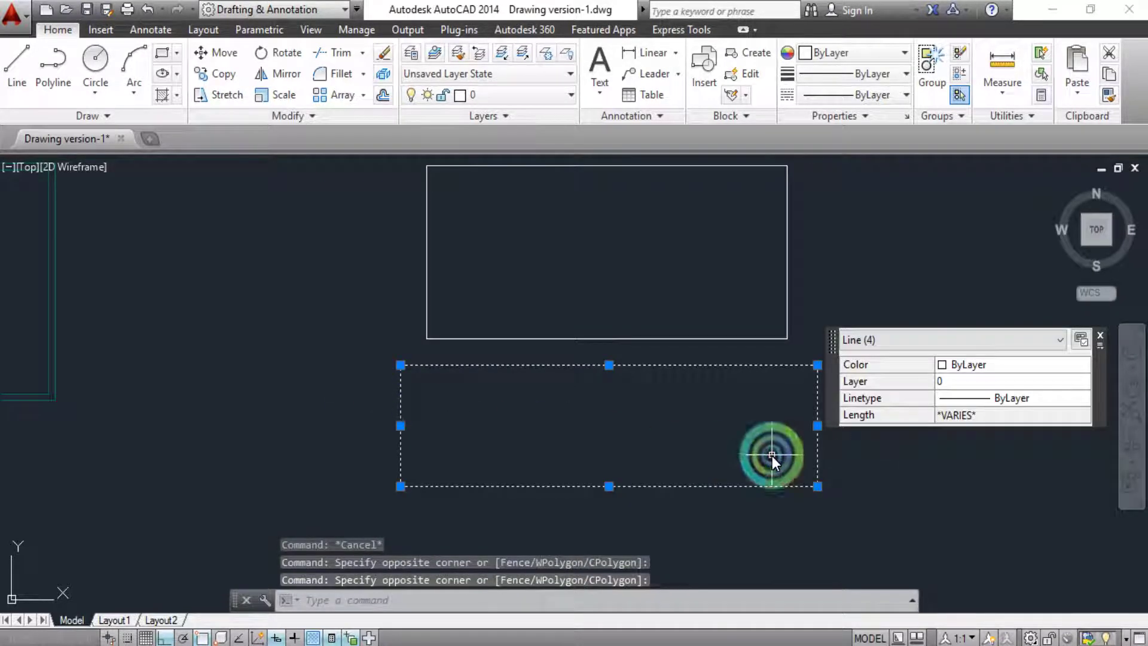
key(Escape)
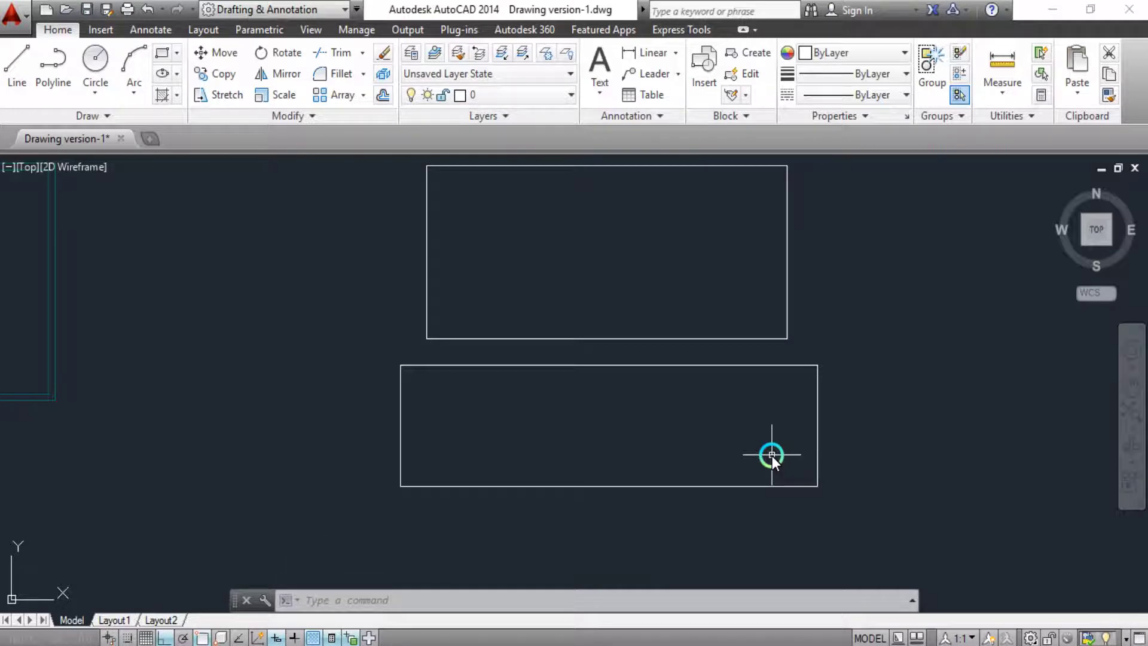
Step: Select individual sides of the lower outline again to check them, and clear the selection
click(821, 428)
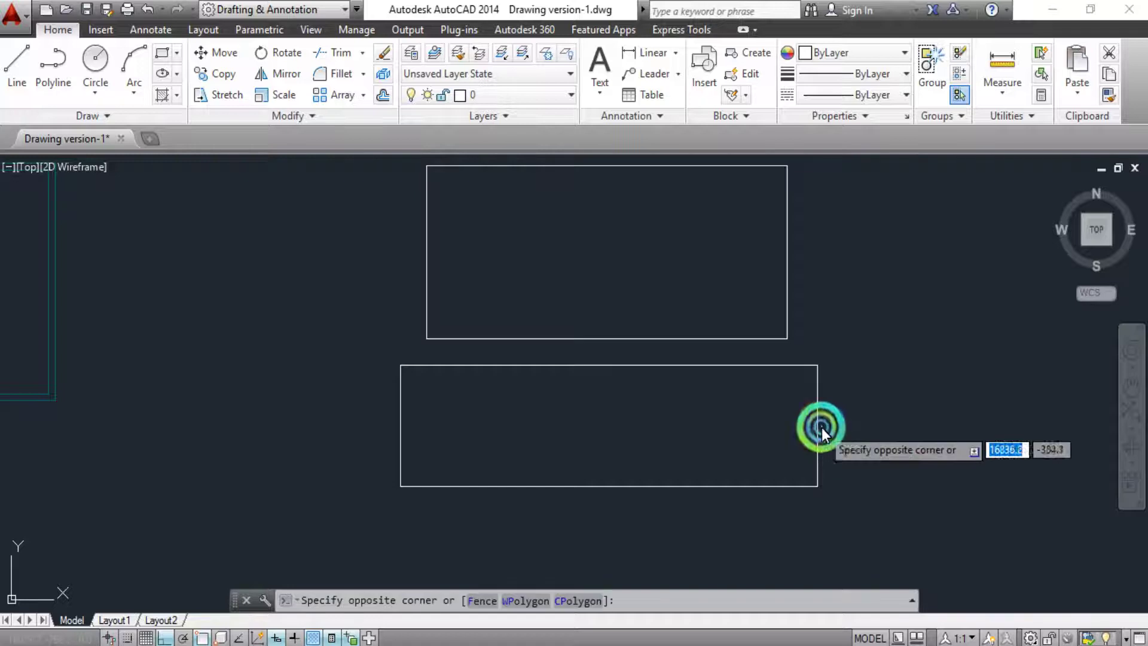
click(813, 421)
key(Escape)
click(818, 389)
click(782, 367)
click(512, 389)
key(Escape)
click(590, 421)
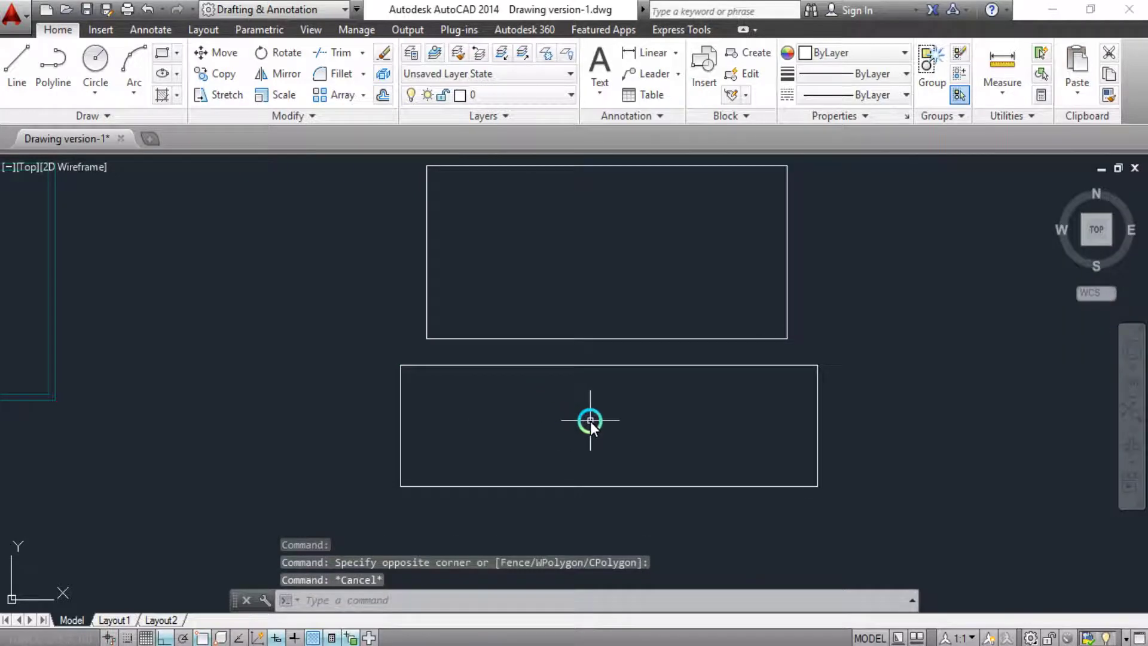
Step: Join the four lines of the lower outline into one polyline
text(J)
key(Return)
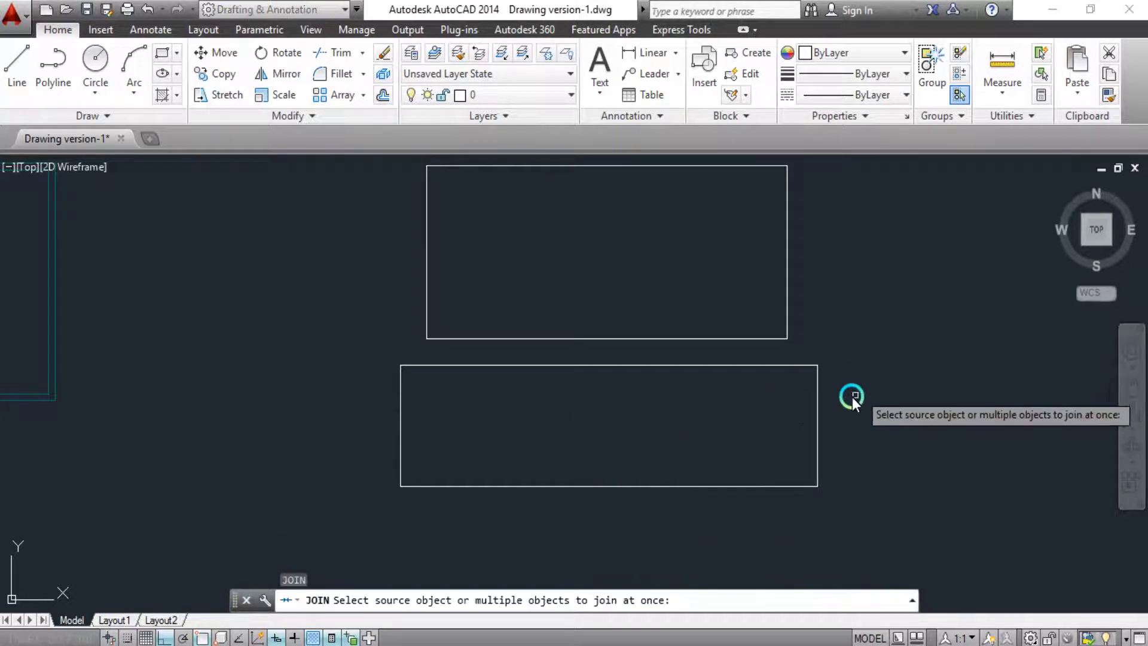
click(851, 397)
click(801, 343)
click(609, 535)
click(475, 507)
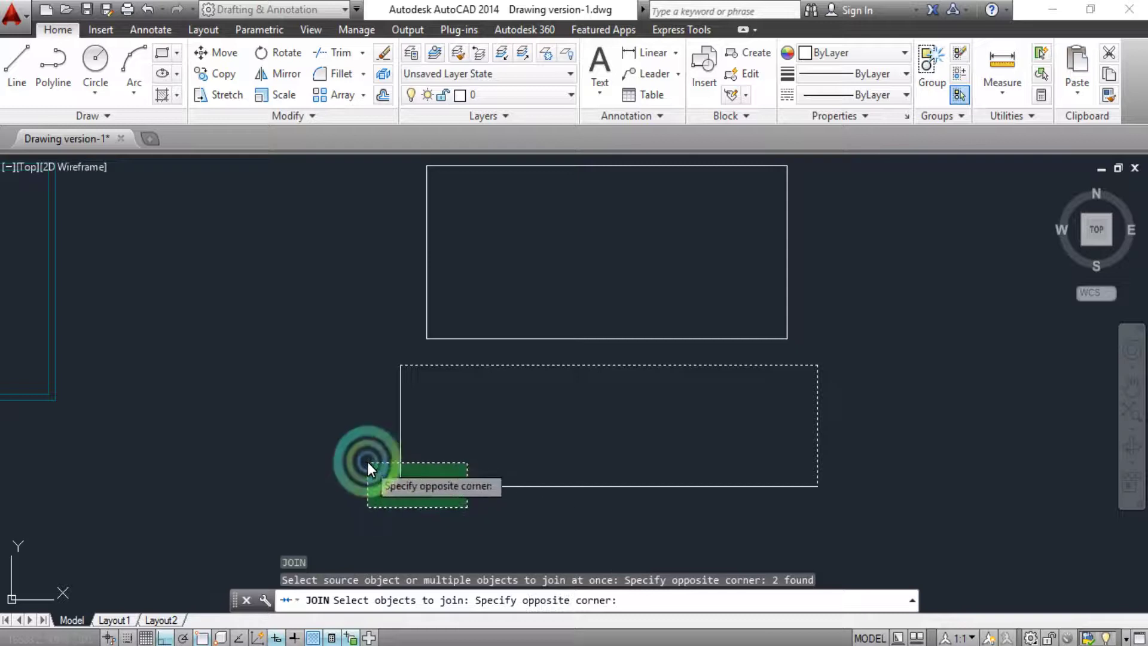
click(364, 459)
right_click(536, 457)
Step: Select the joined outline to inspect its object type, and clear the selection
click(443, 432)
click(354, 405)
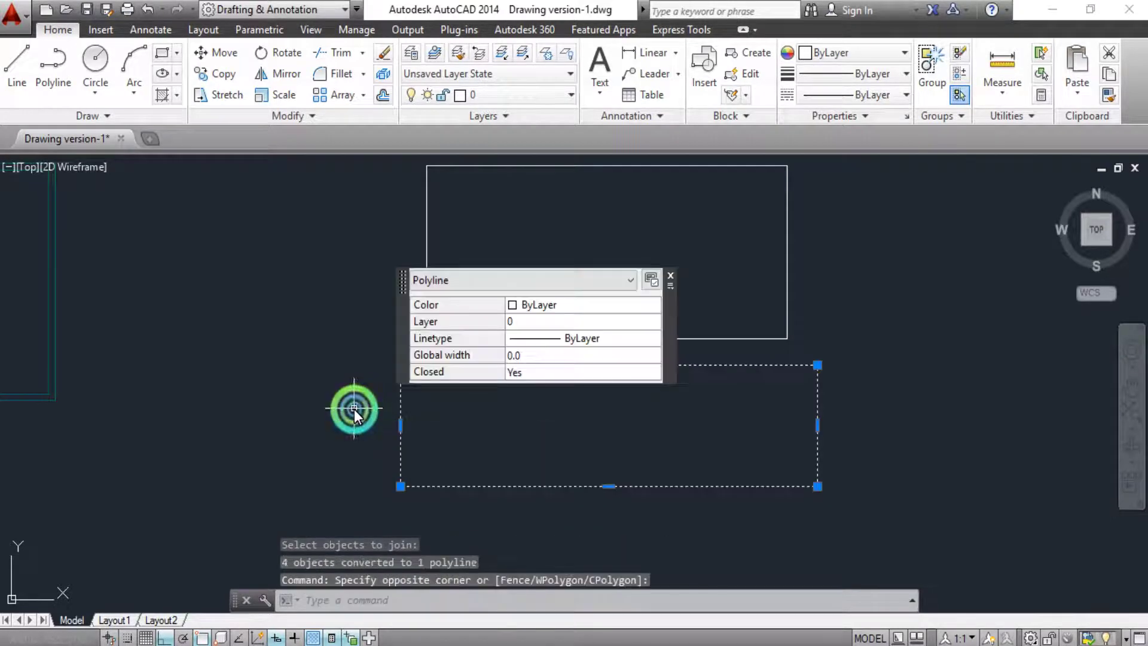
key(Escape)
key(Escape)
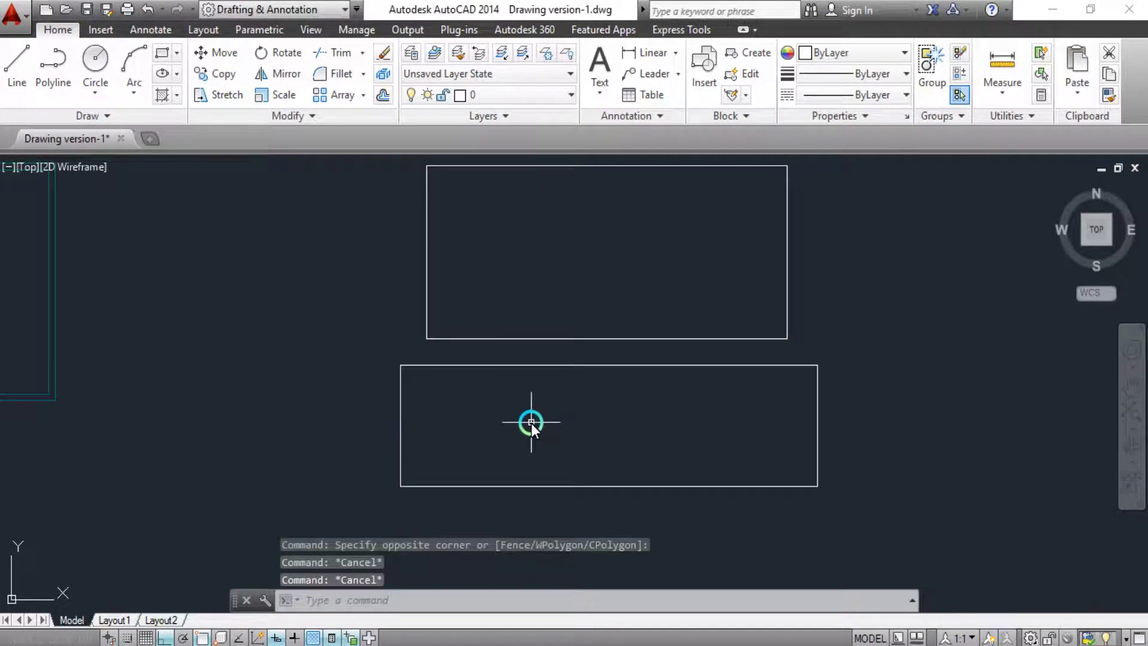
Step: Undo the join and select the outline's upper side to check its object type
key(ctrl+z)
click(541, 365)
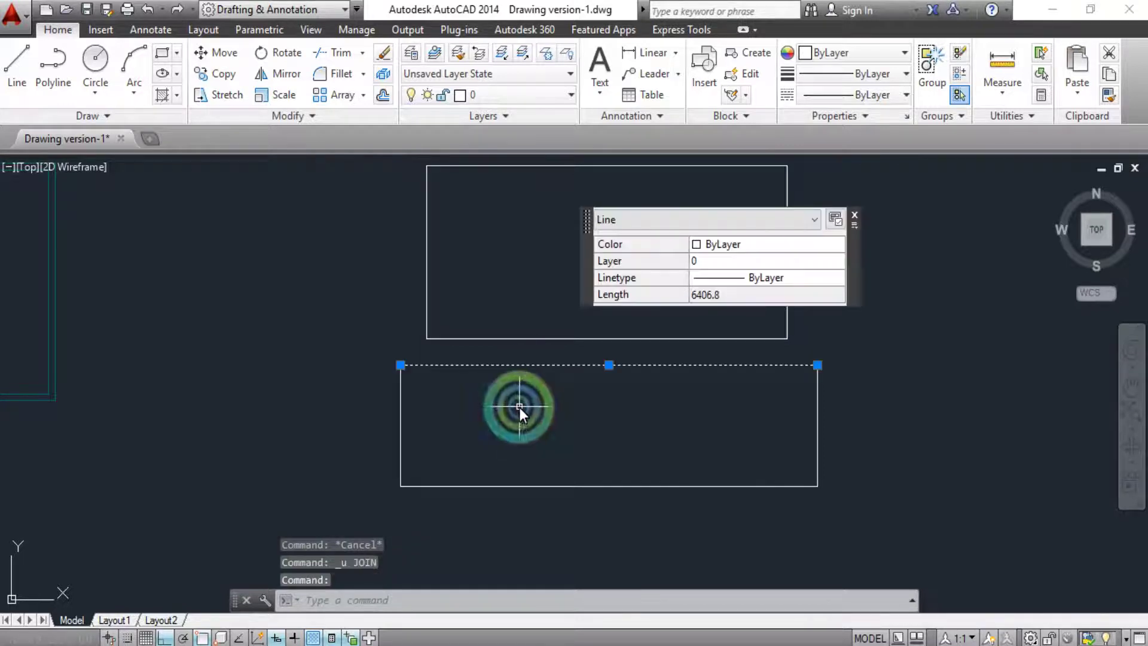
key(Escape)
key(Escape)
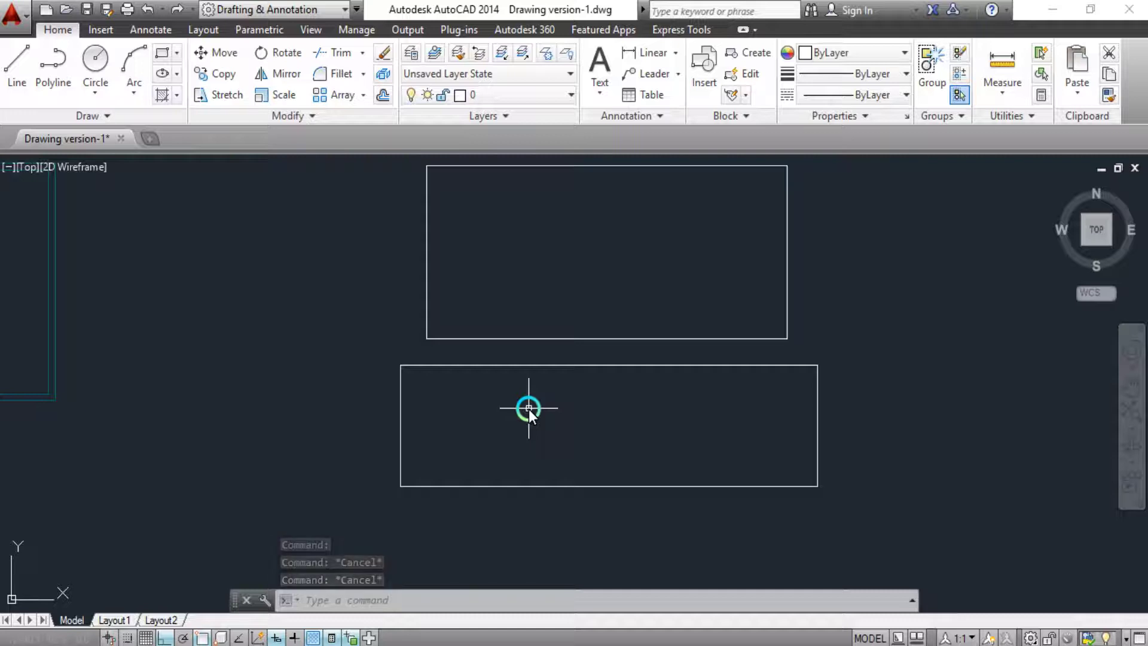
Step: Start the Boundary command with Polyline as the object type
text(BO)
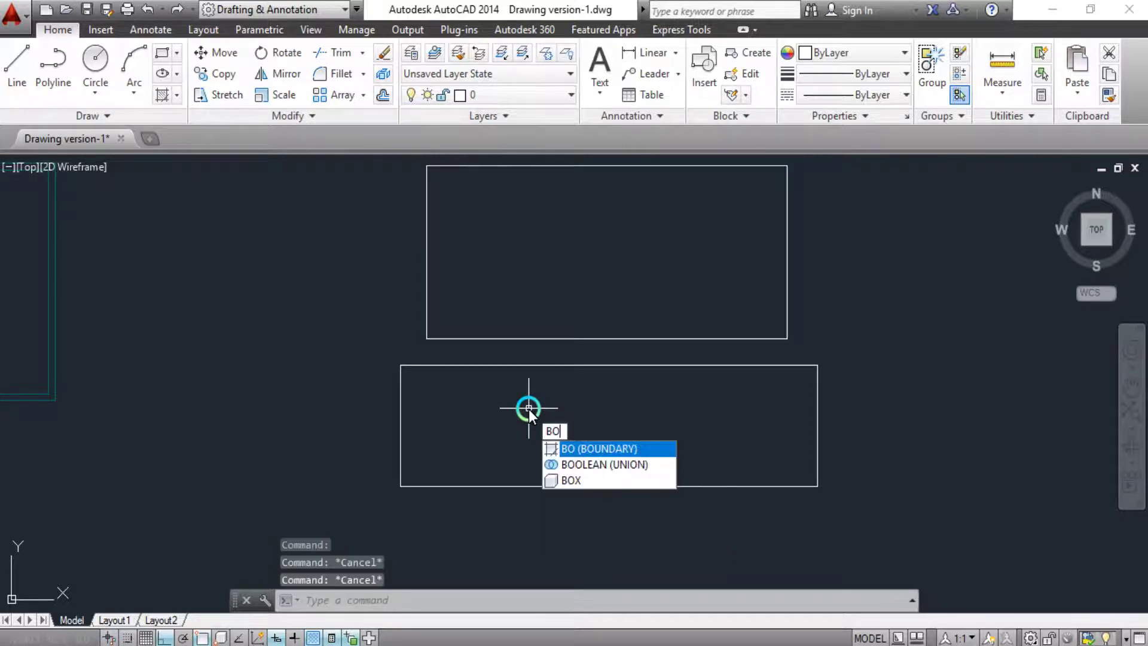
click(575, 448)
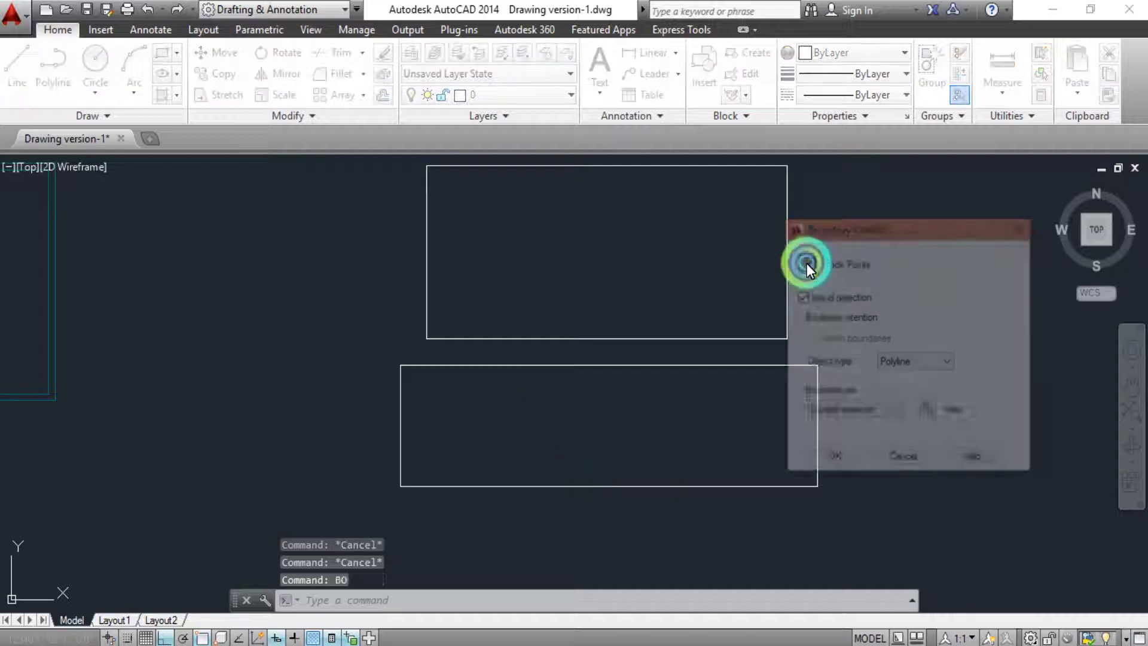
drag(848, 230, 189, 194)
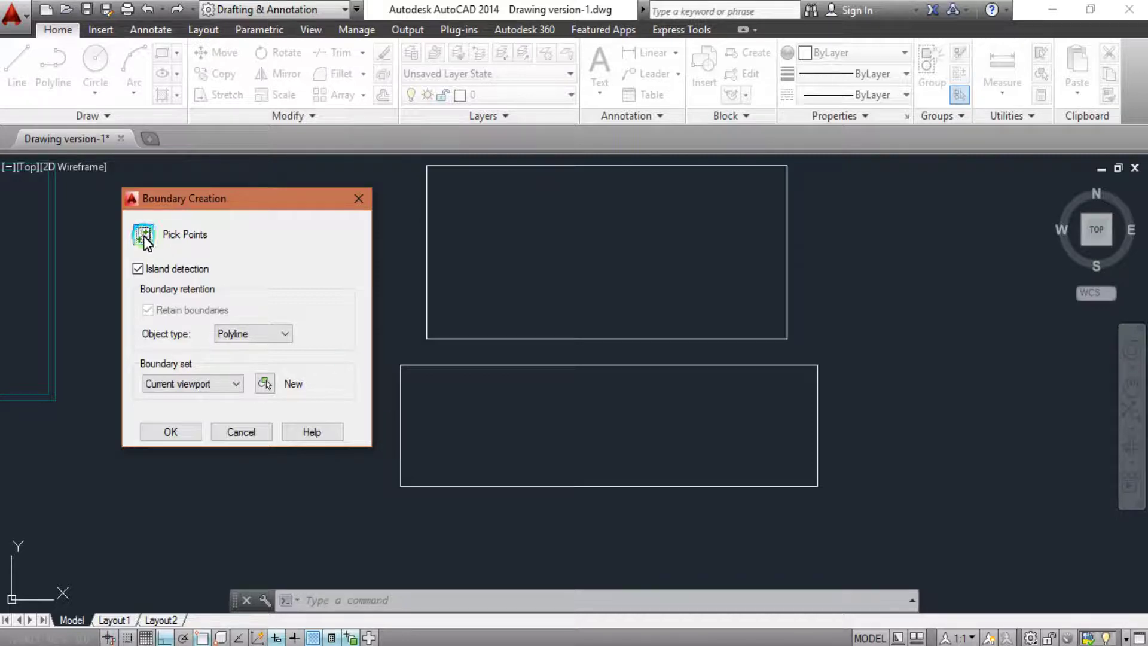
drag(157, 199, 137, 208)
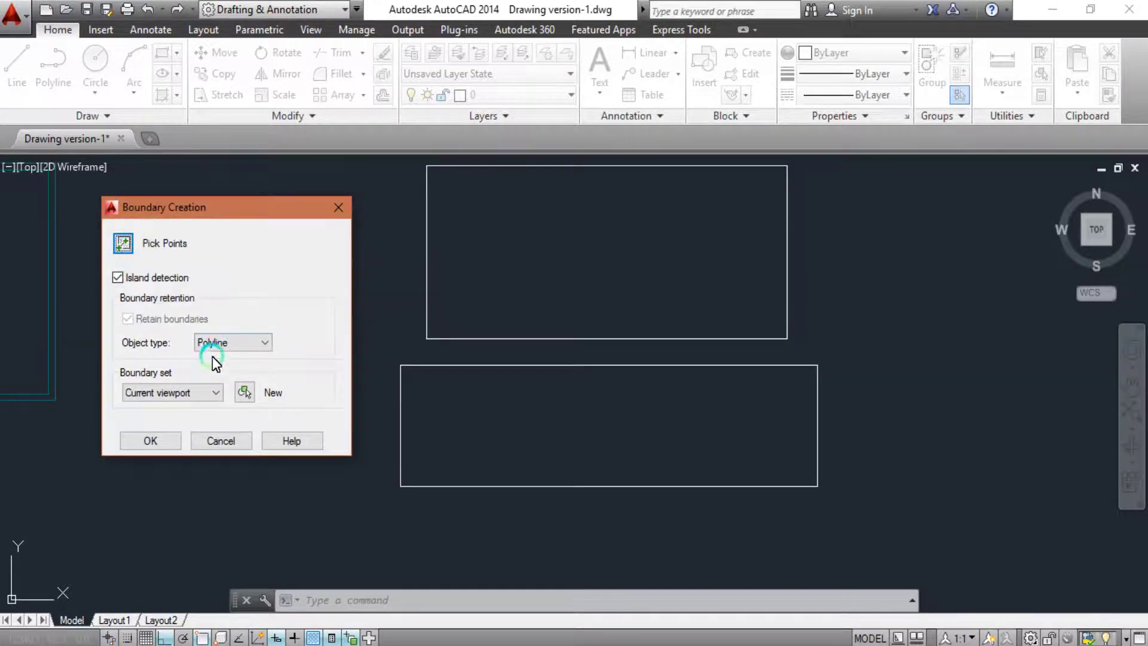
click(233, 343)
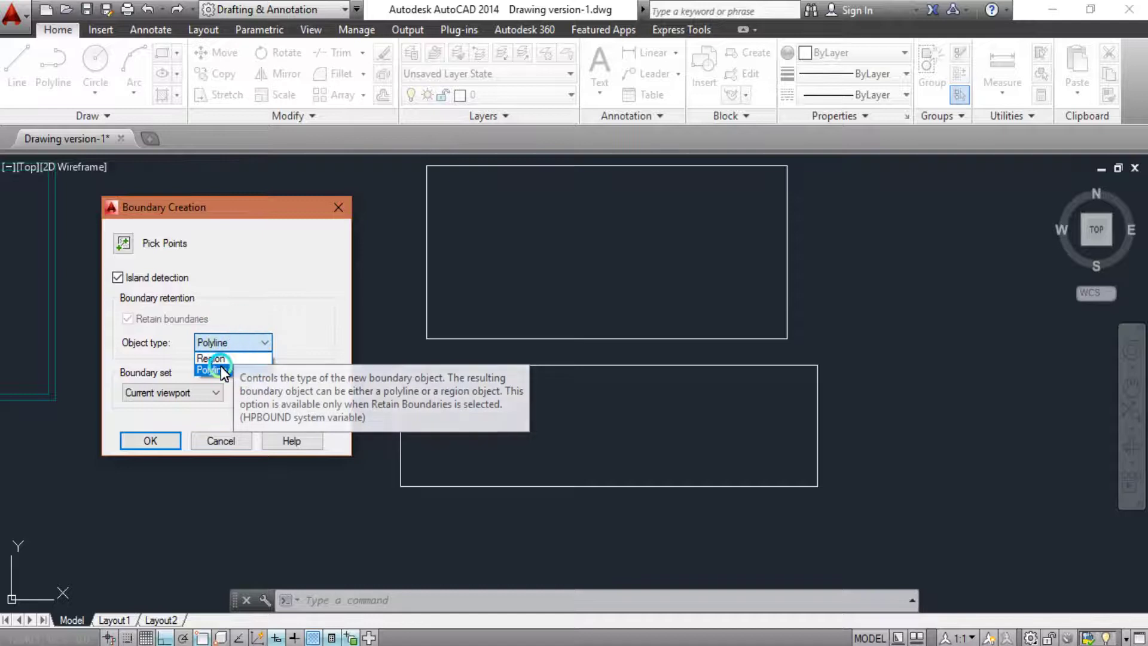
click(227, 370)
click(202, 371)
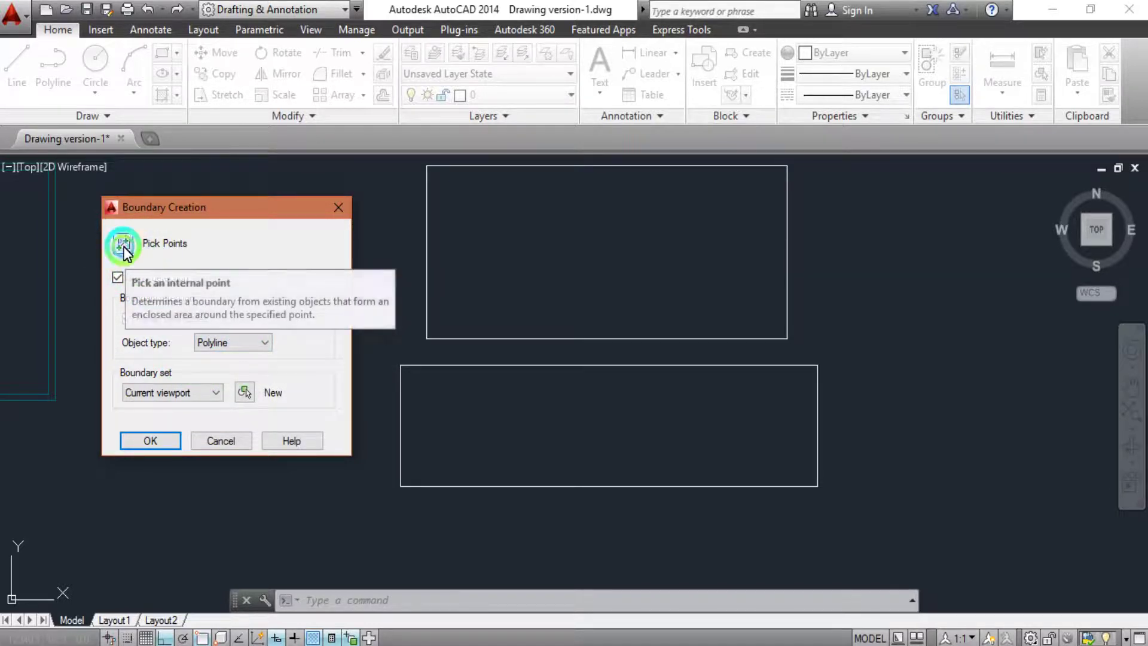
Step: Create the boundary from an internal point picked inside the lower outline
click(124, 245)
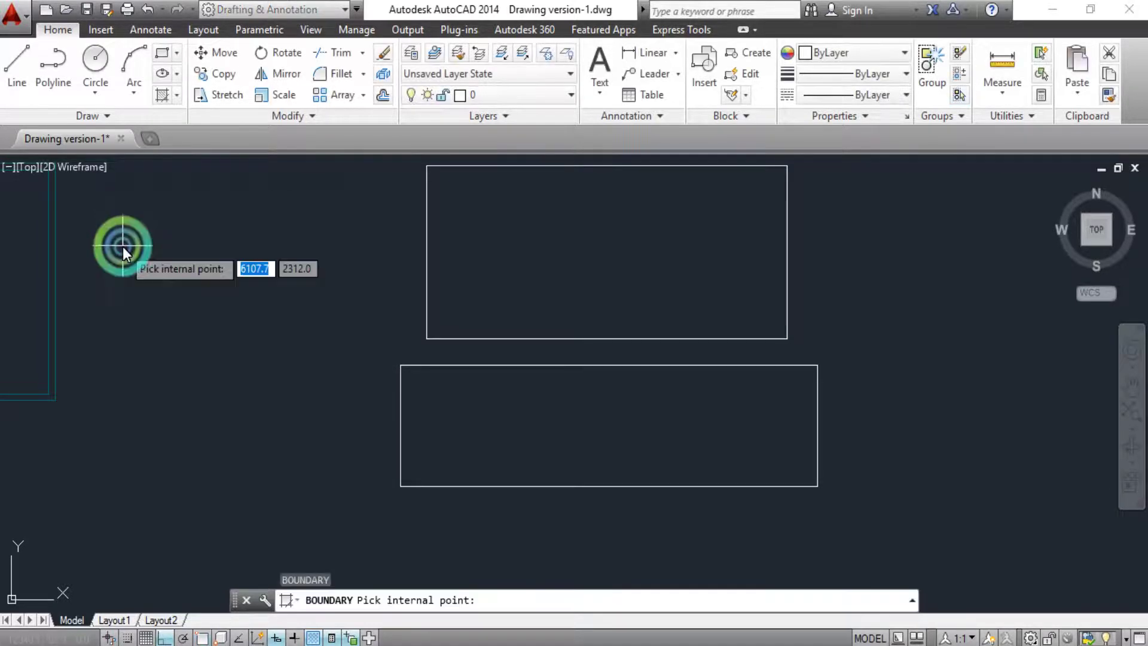
click(634, 432)
click(541, 425)
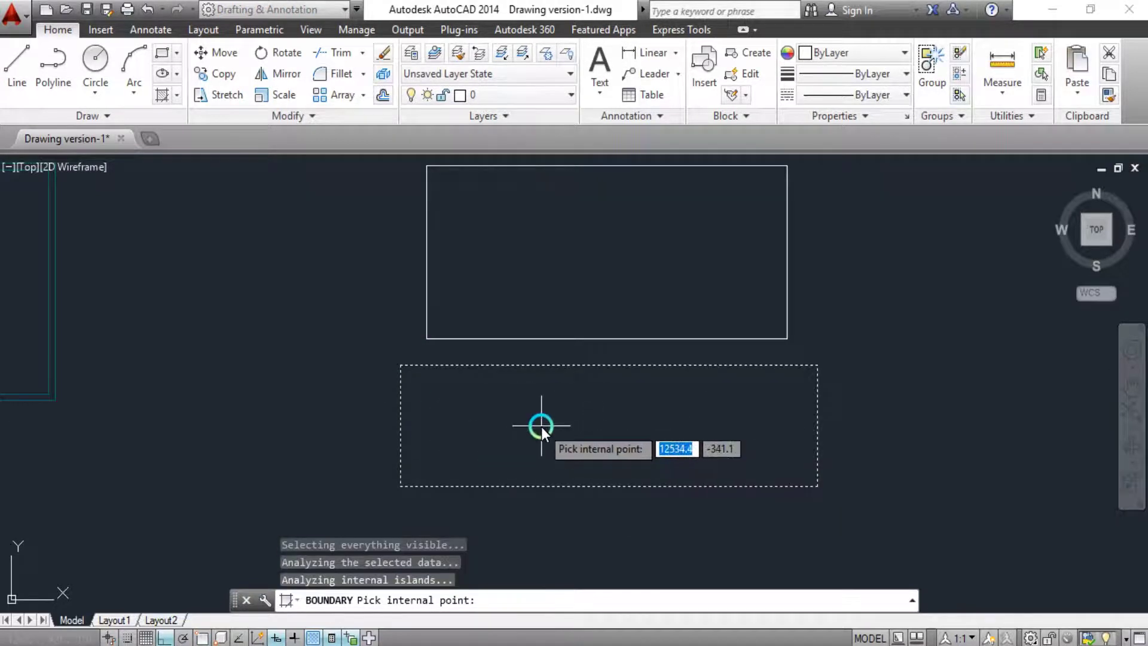
key(Return)
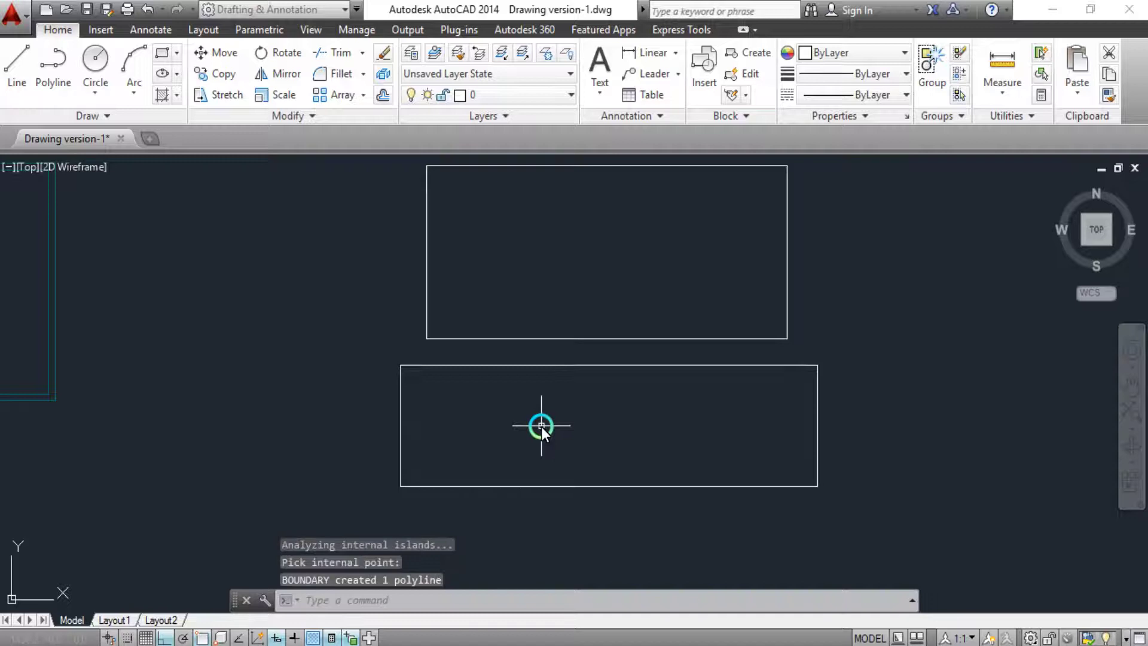
Step: Select the new boundary polyline over the lower outline and move it horizontally, clear of the original lines on their right
click(615, 365)
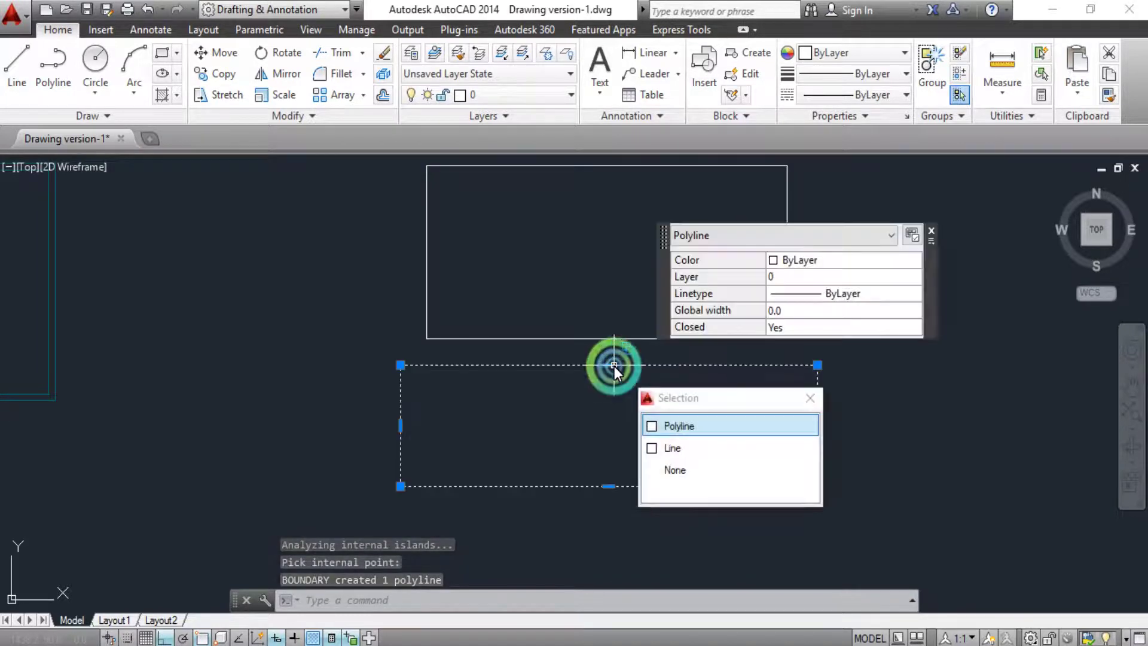
click(673, 426)
text(m)
key(Return)
middle_drag(606, 428, 439, 397)
click(371, 395)
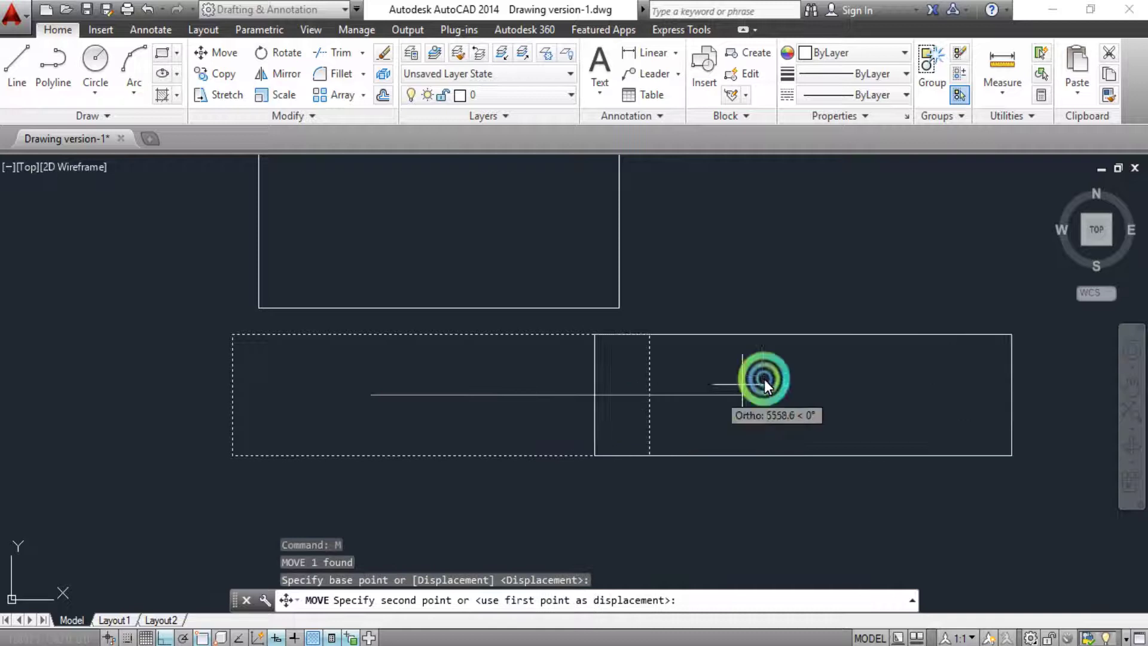
click(831, 377)
middle_drag(559, 406, 559, 428)
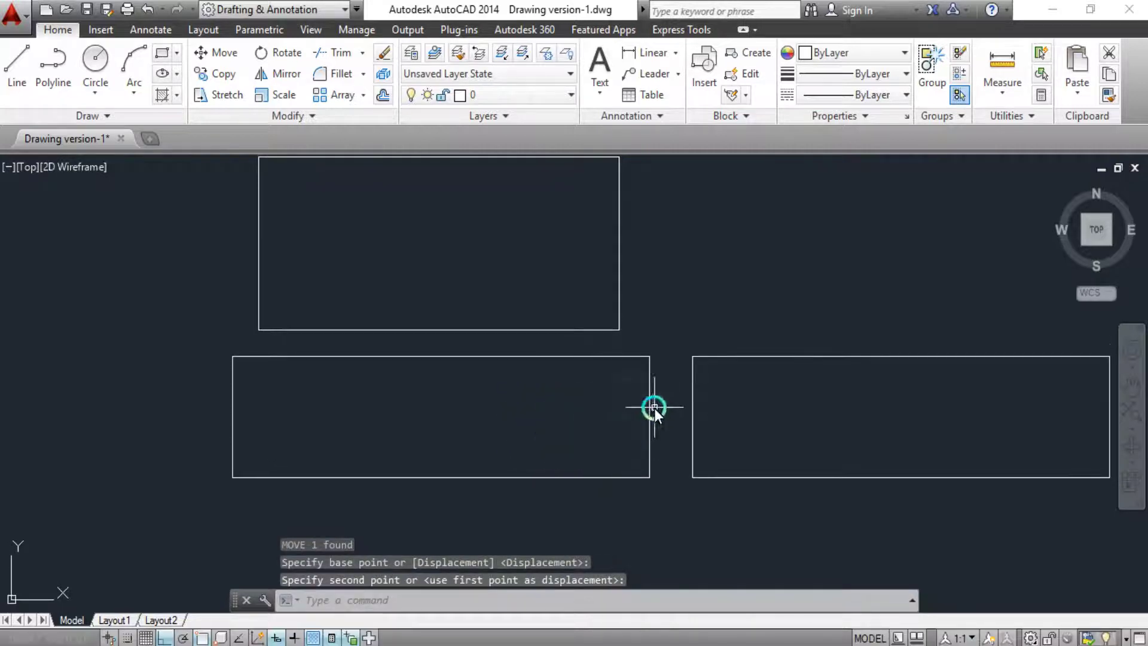
Step: Select adjoining sides of the original lower outline to check their object type, and clear the selection
click(672, 400)
click(607, 381)
key(Escape)
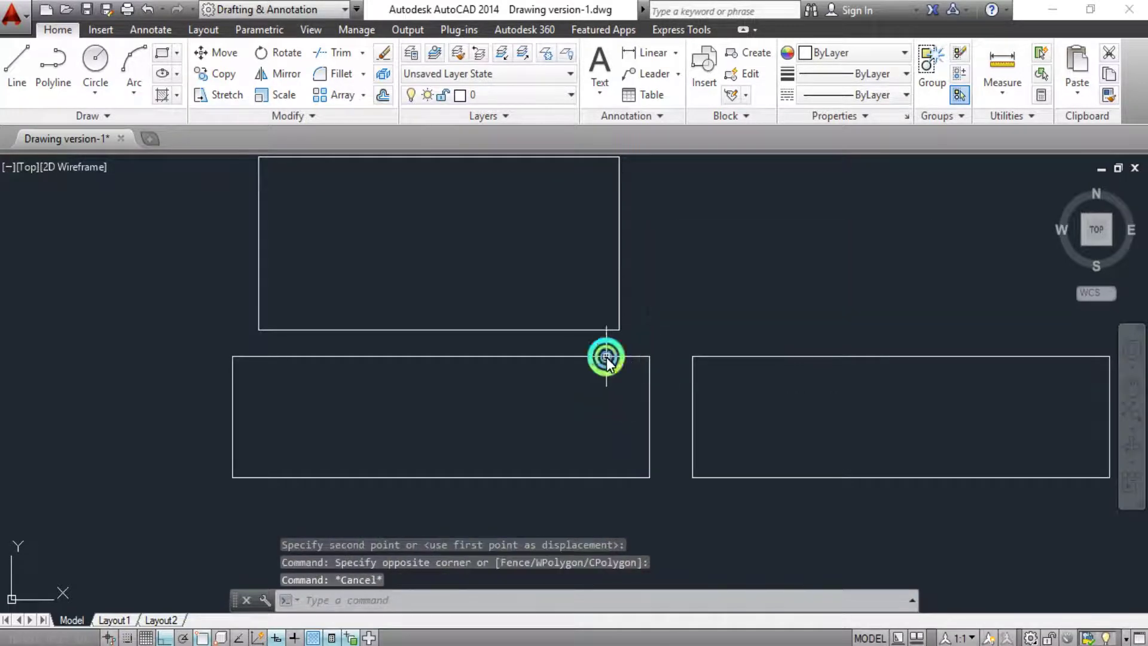
click(606, 357)
key(Escape)
click(652, 379)
click(624, 349)
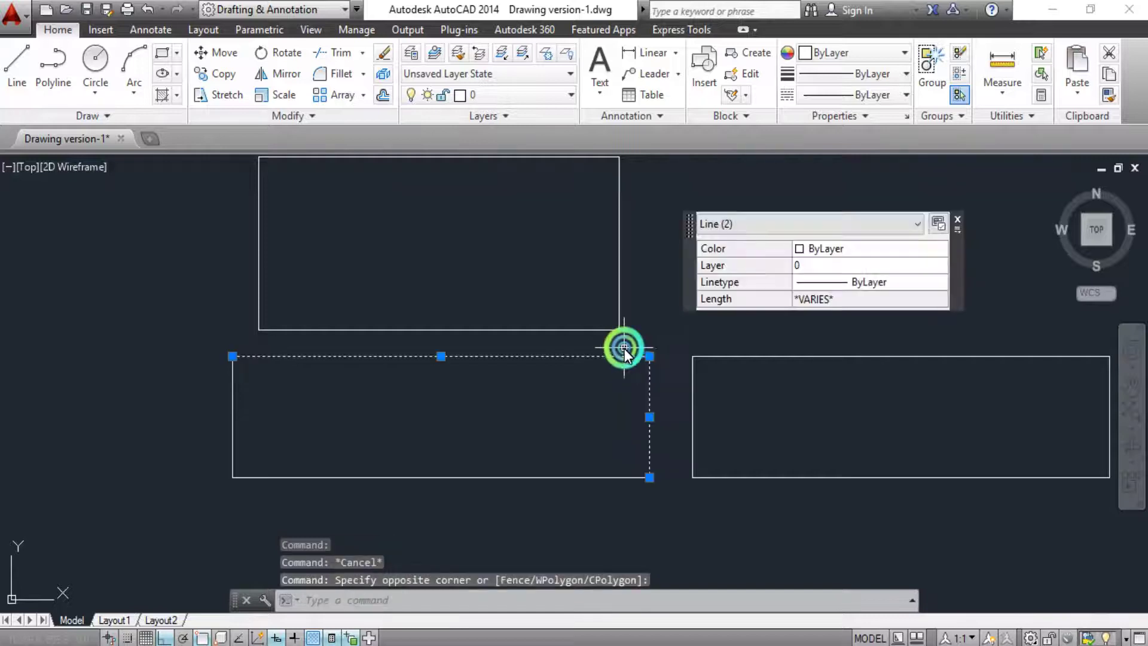
key(Escape)
click(371, 421)
click(211, 378)
key(Escape)
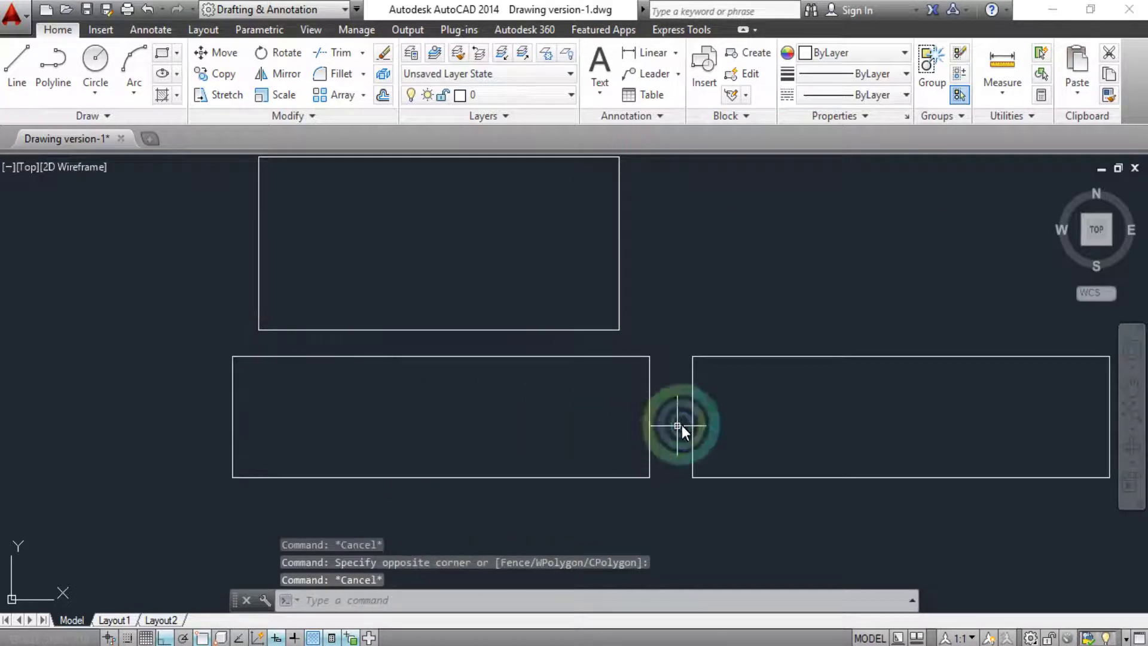
Step: Join the four lines of the original lower outline into one polyline, and select it as a check
key(Escape)
key(Escape)
text(j)
key(Return)
click(648, 395)
click(624, 355)
click(295, 435)
click(210, 349)
click(299, 499)
click(159, 446)
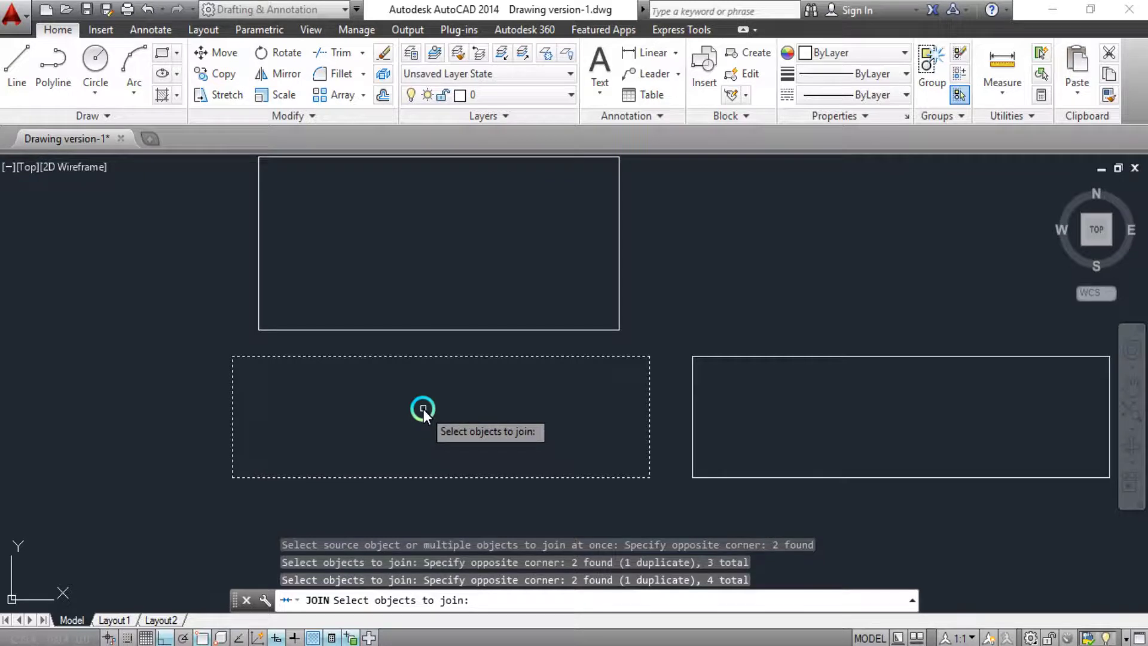
key(Return)
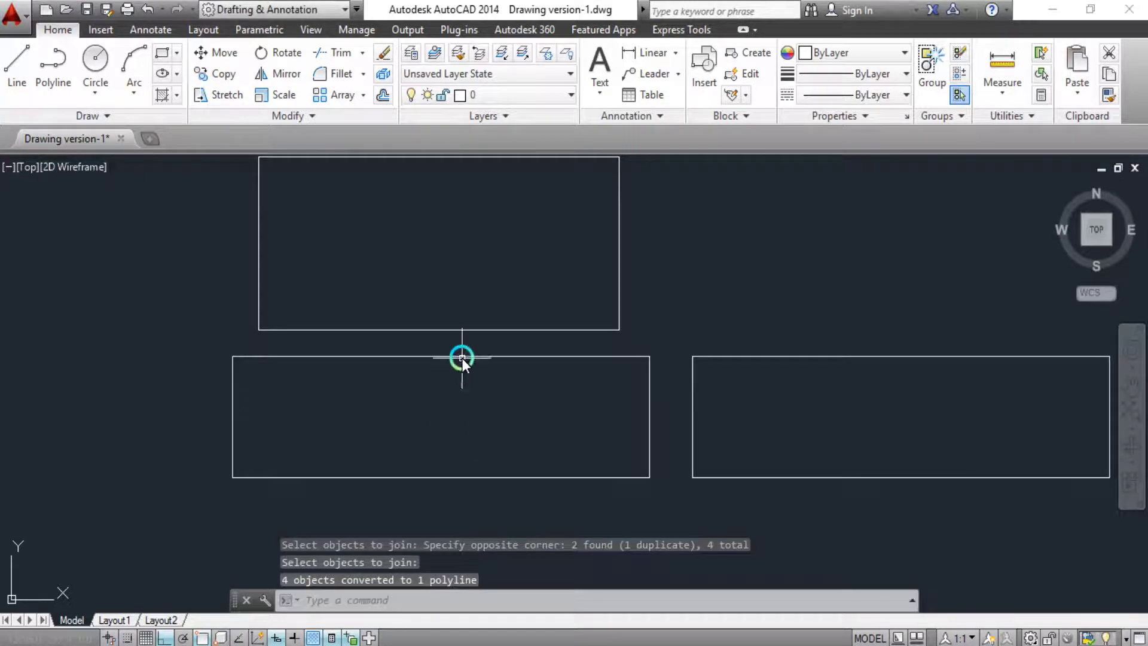
click(385, 363)
key(Escape)
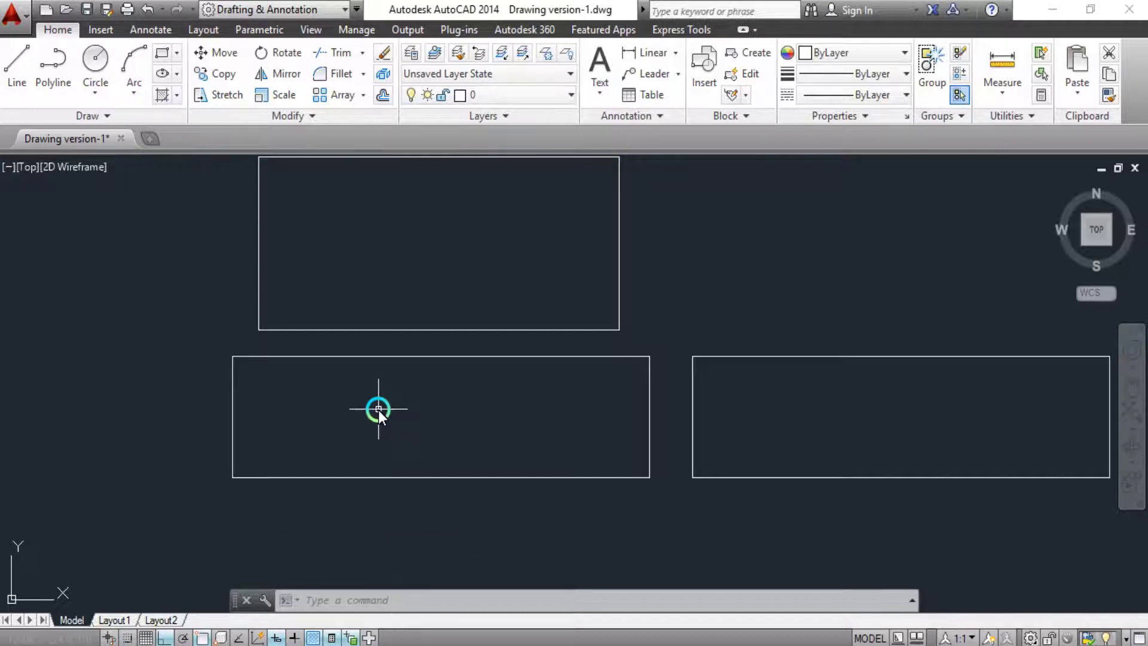
Step: With Ortho off, draw three connected lines beside the upper rectangle, with the last line crossing the first
middle_drag(507, 420, 504, 438)
text(l)
key(Return)
middle_drag(653, 380, 654, 415)
click(670, 348)
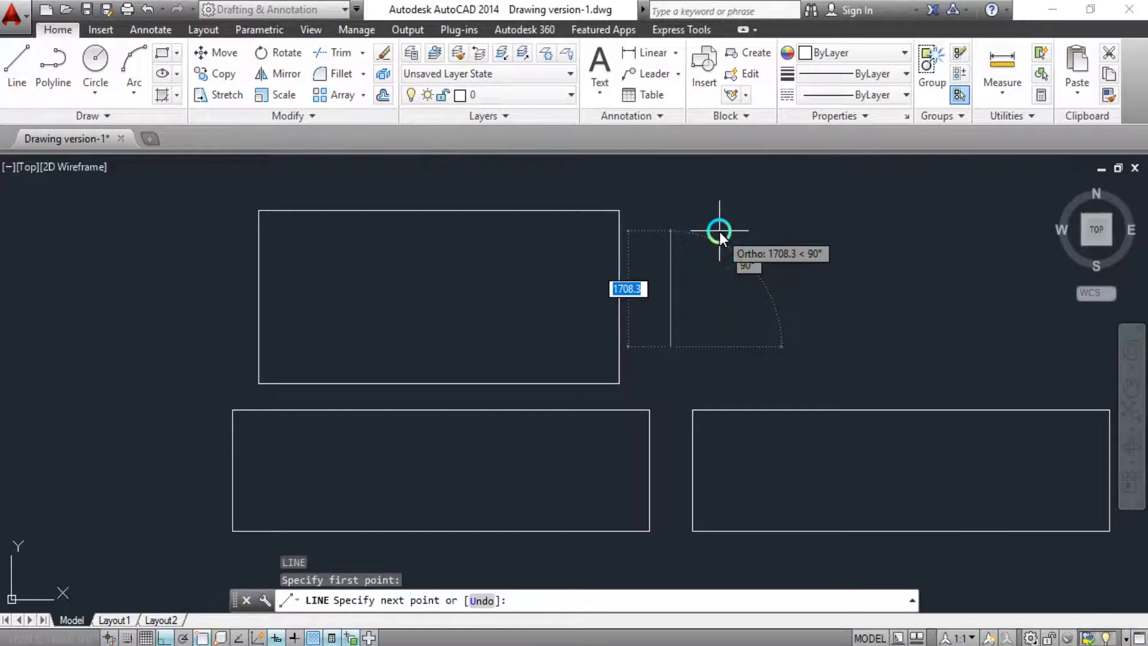
key(F8)
click(715, 220)
click(775, 268)
click(683, 272)
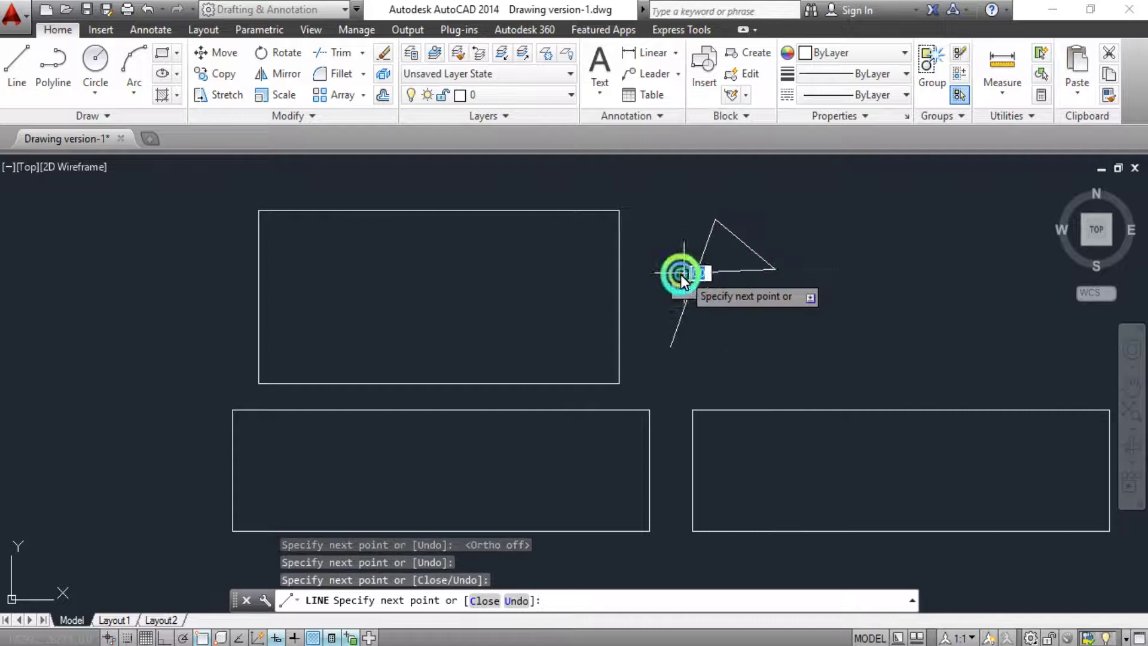
right_click(721, 331)
Step: Join the three connected lines beside the upper rectangle, and select the result to check it
click(779, 284)
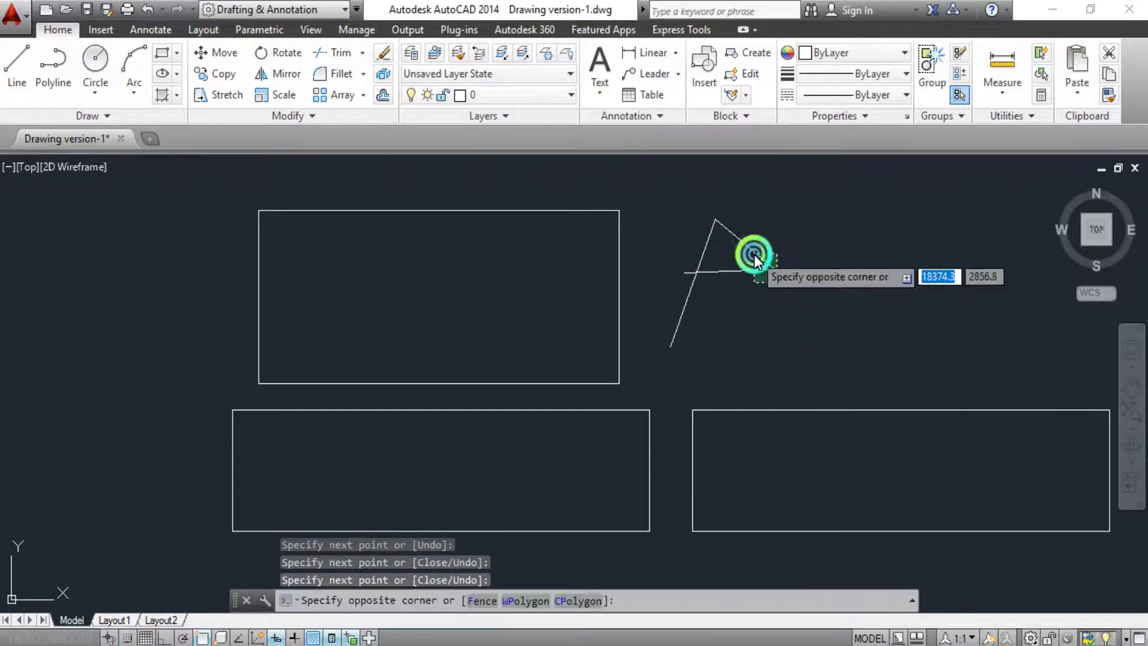
click(744, 263)
click(741, 265)
click(691, 240)
text(j)
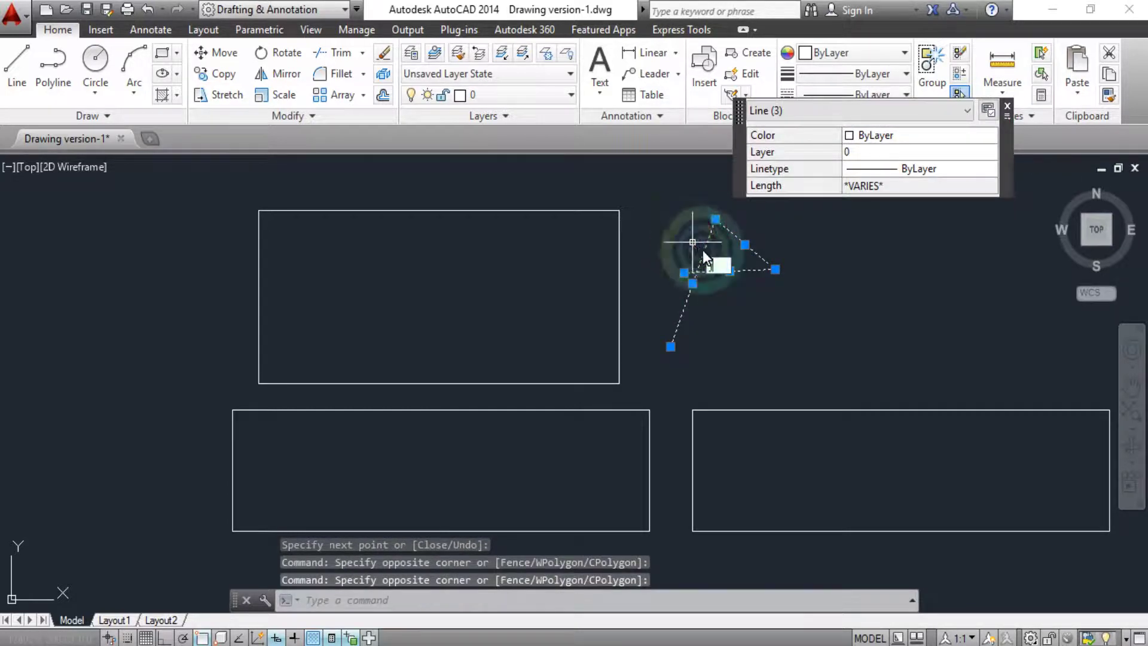
key(Return)
click(698, 246)
click(724, 271)
key(Escape)
click(741, 270)
key(Escape)
scroll(746, 291, up, 2)
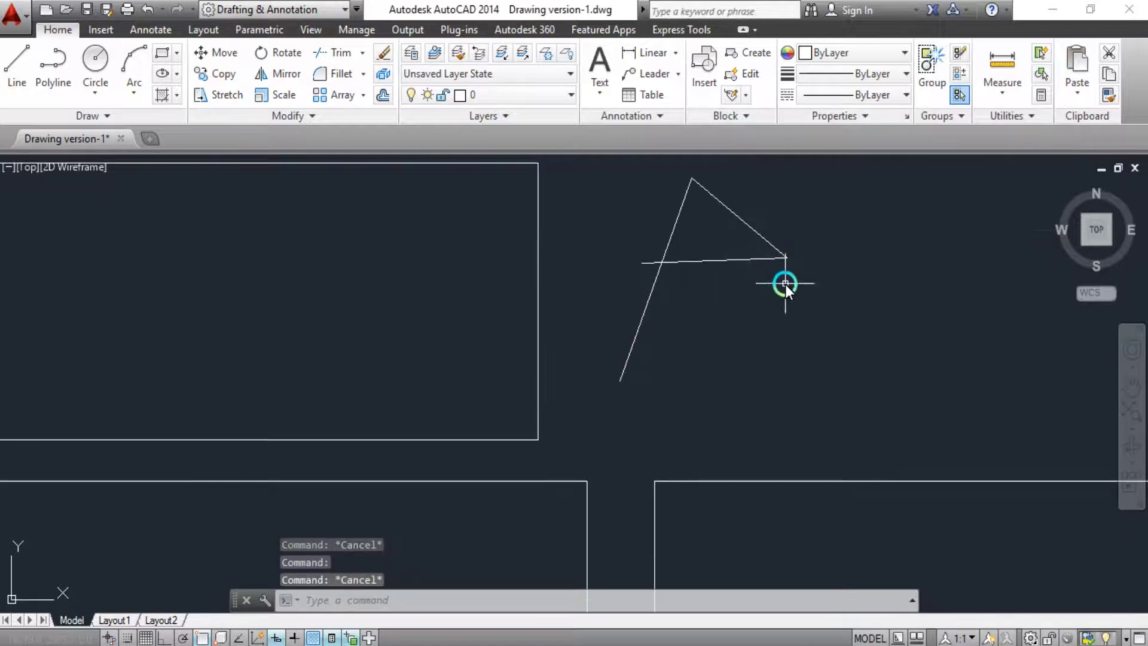
Step: Draw three more connected lines from the first figure's sloping upper side, crossing its long line and ending across their own first segment
text(l)
key(Return)
click(716, 208)
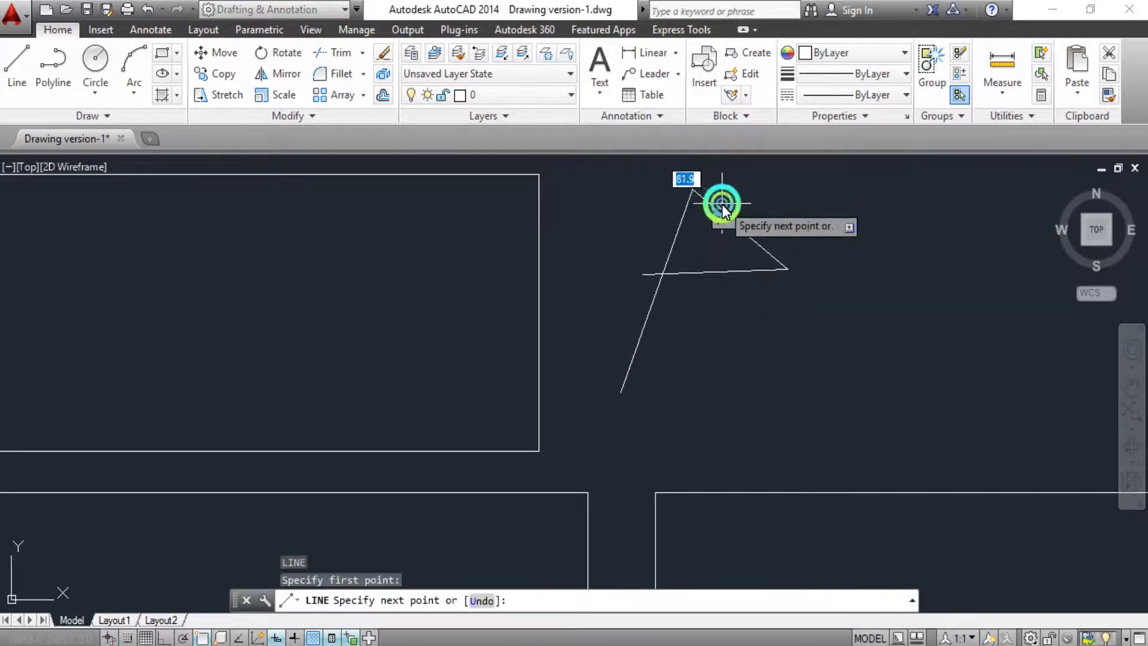
click(607, 374)
click(704, 385)
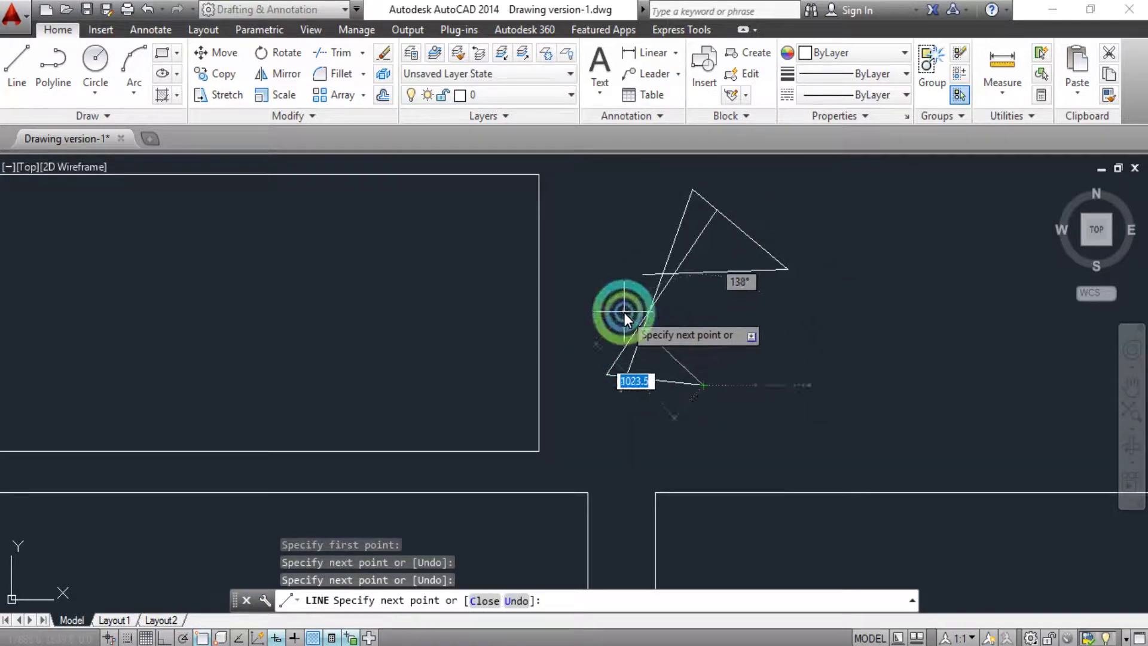
click(624, 311)
key(Return)
middle_drag(769, 306, 749, 342)
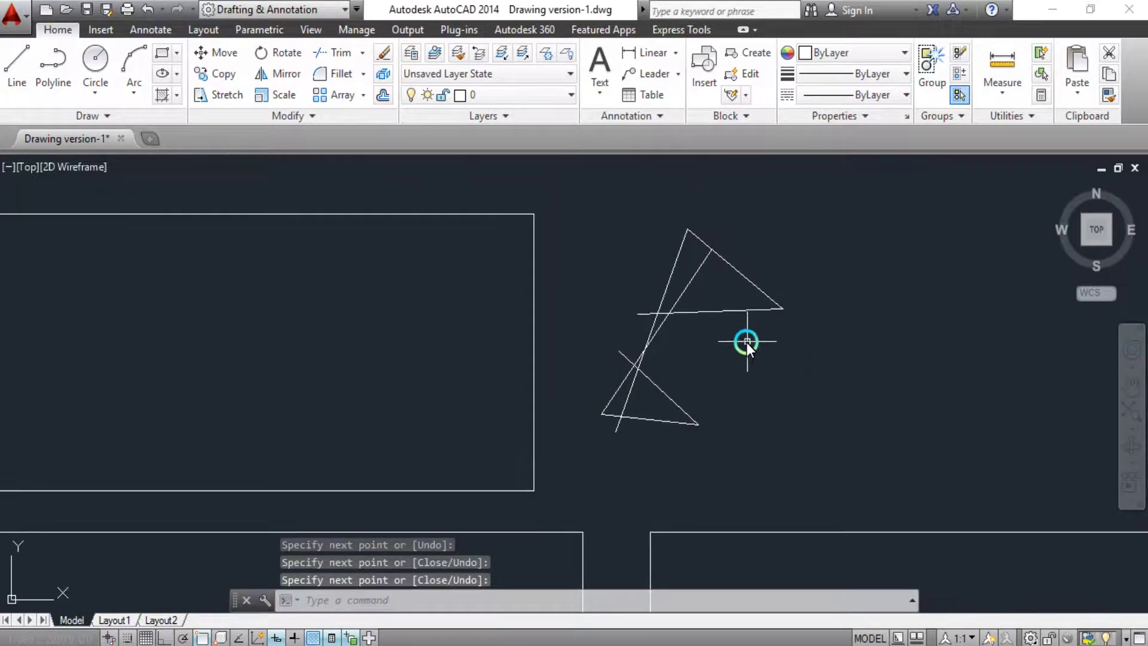
Step: Trace the narrow triangle enclosed by the crossing lines with three line segments between its intersection points
scroll(682, 335, up, 2)
scroll(606, 354, up, 2)
scroll(605, 321, down, 2)
middle_drag(605, 321, 617, 282)
middle_drag(644, 359, 629, 352)
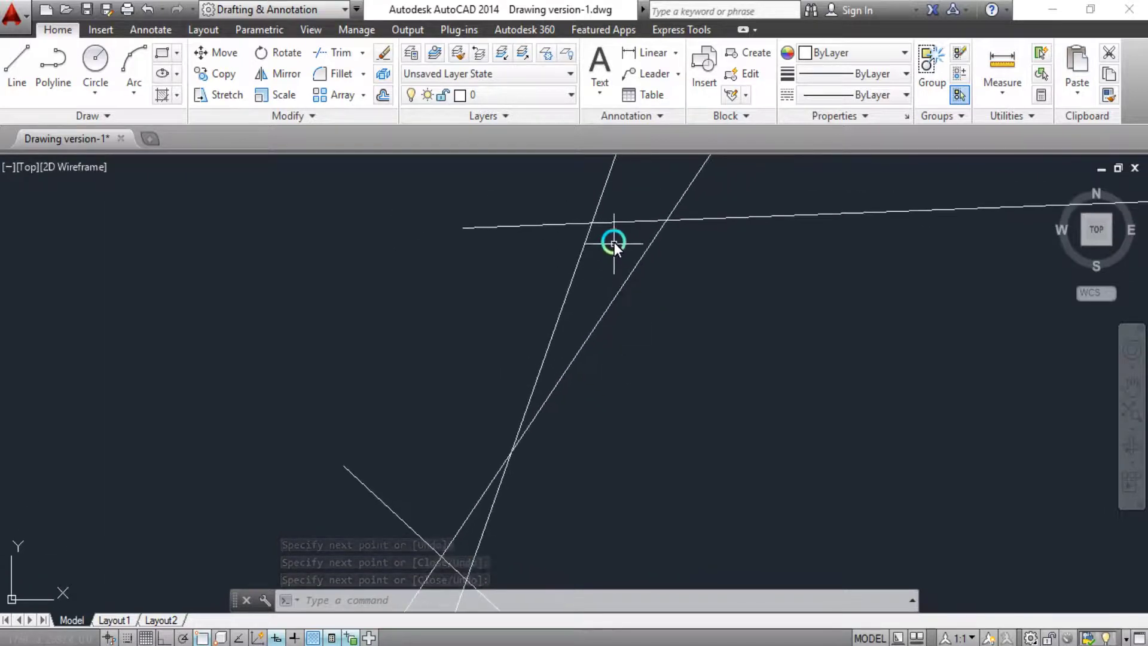
key(Escape)
key(Escape)
text(l)
key(Return)
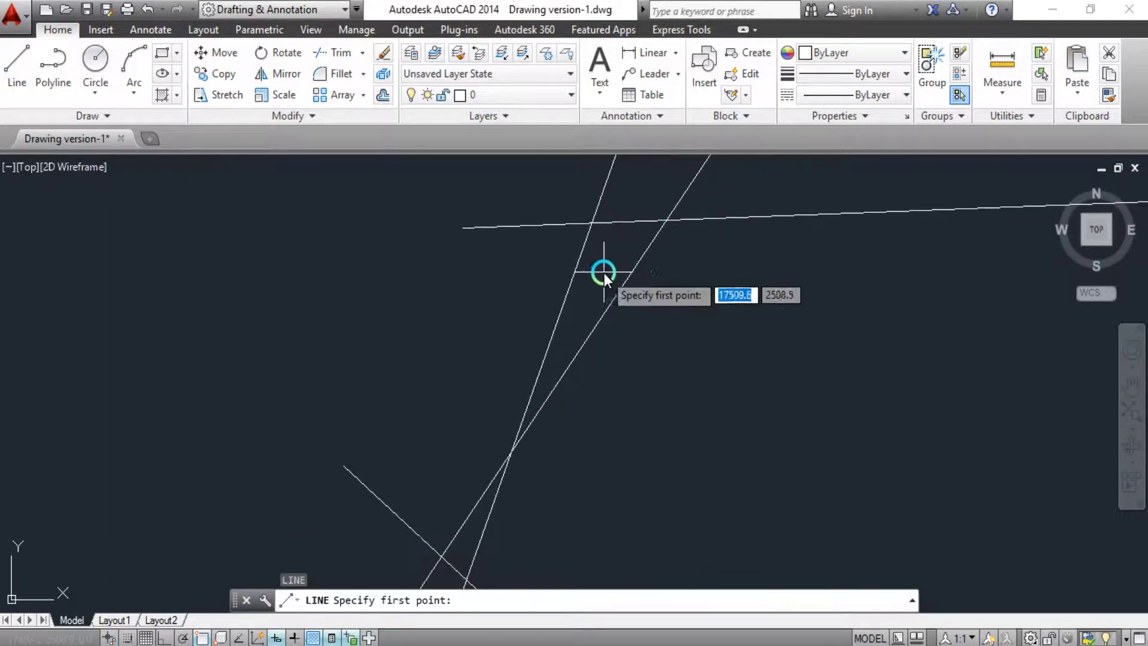
click(590, 223)
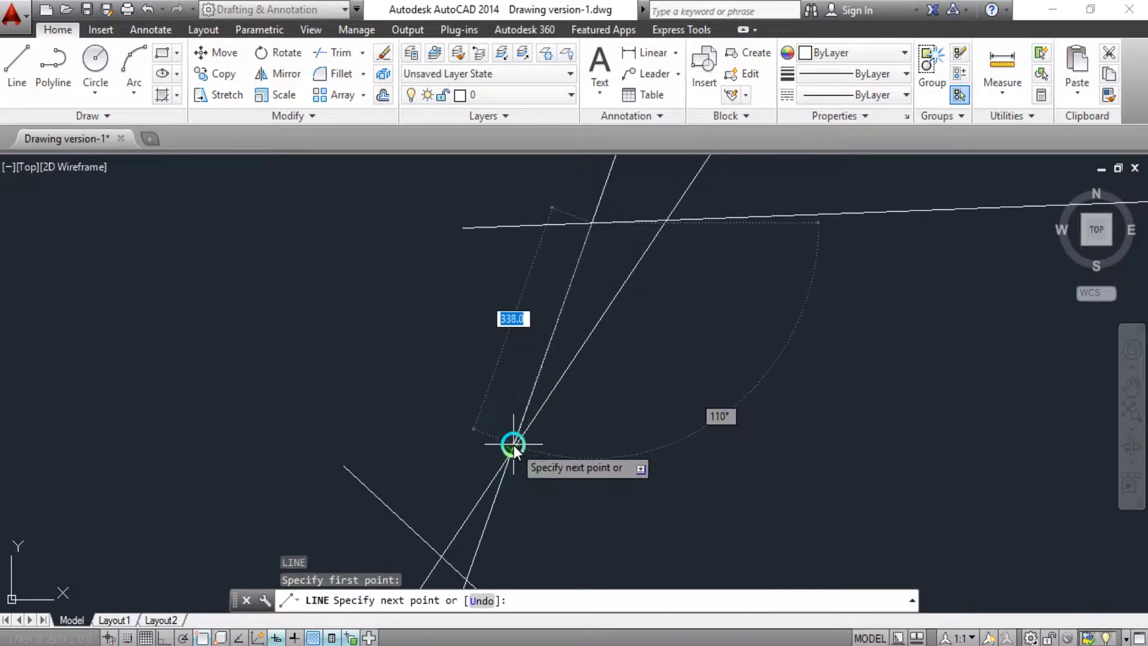
click(662, 220)
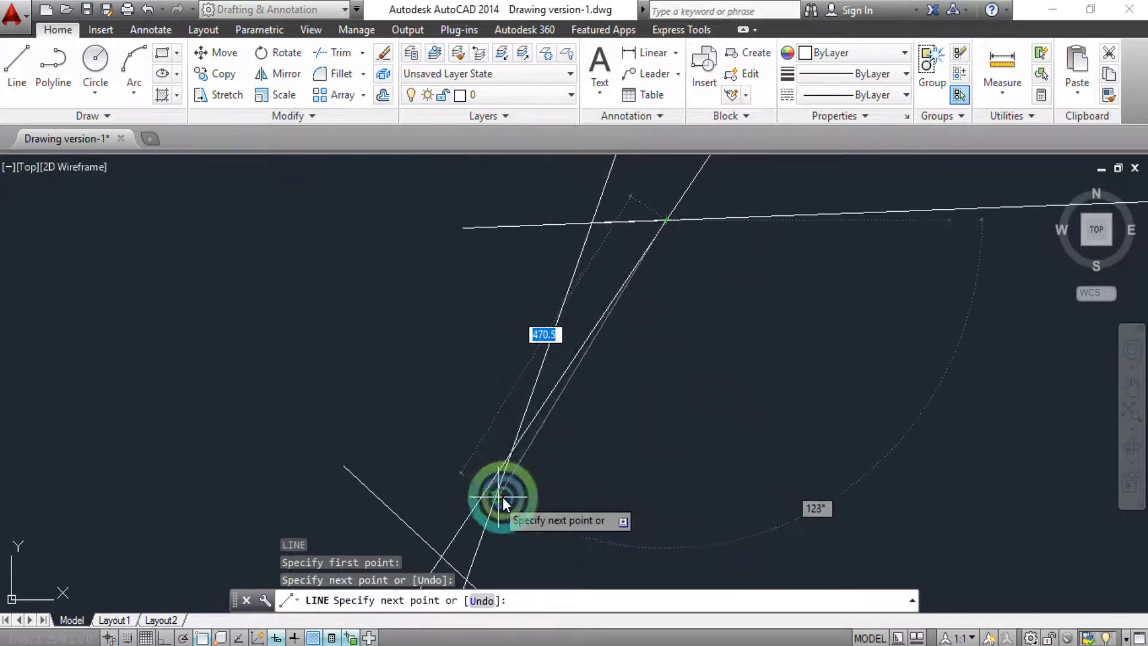
click(511, 450)
click(591, 226)
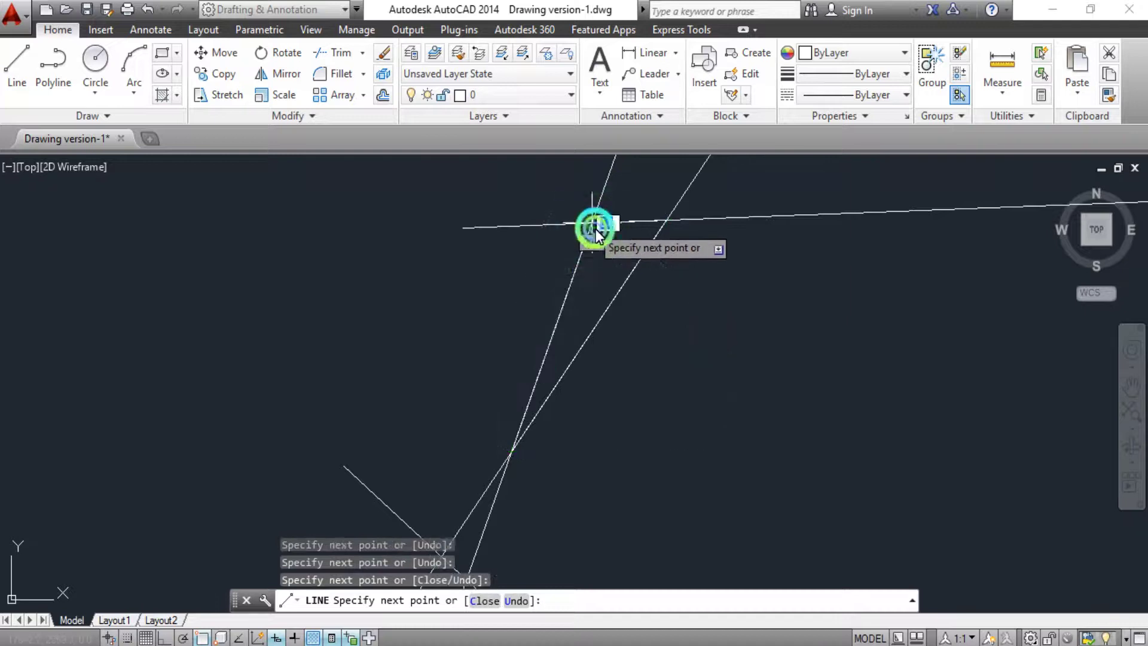
key(Return)
click(621, 221)
key(Escape)
Step: Create a polyline boundary from an internal point picked in the small triangle below the crossing of the two long lines
scroll(655, 321, down, 2)
scroll(573, 375, up, 4)
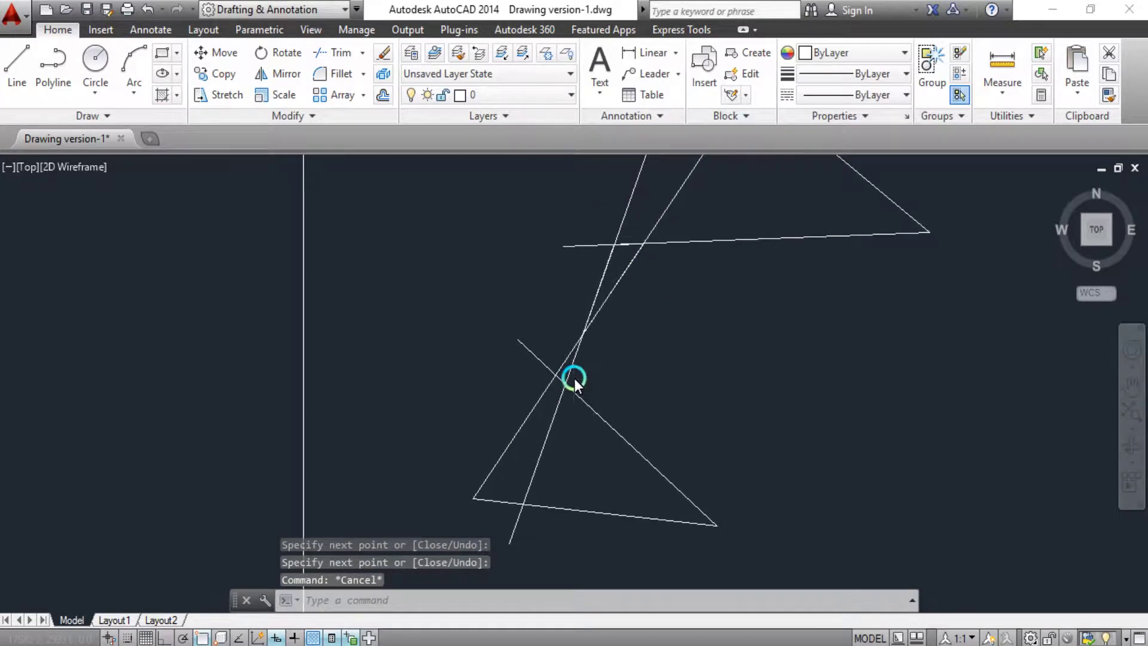
key(Escape)
text(bo)
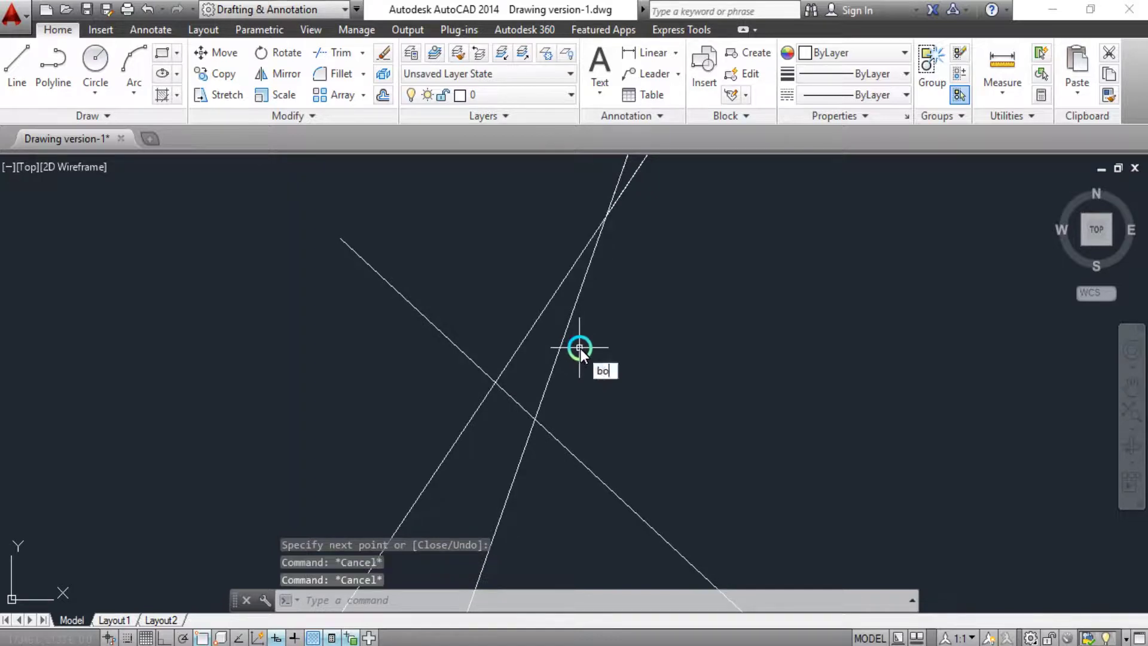
key(Return)
click(124, 241)
click(541, 346)
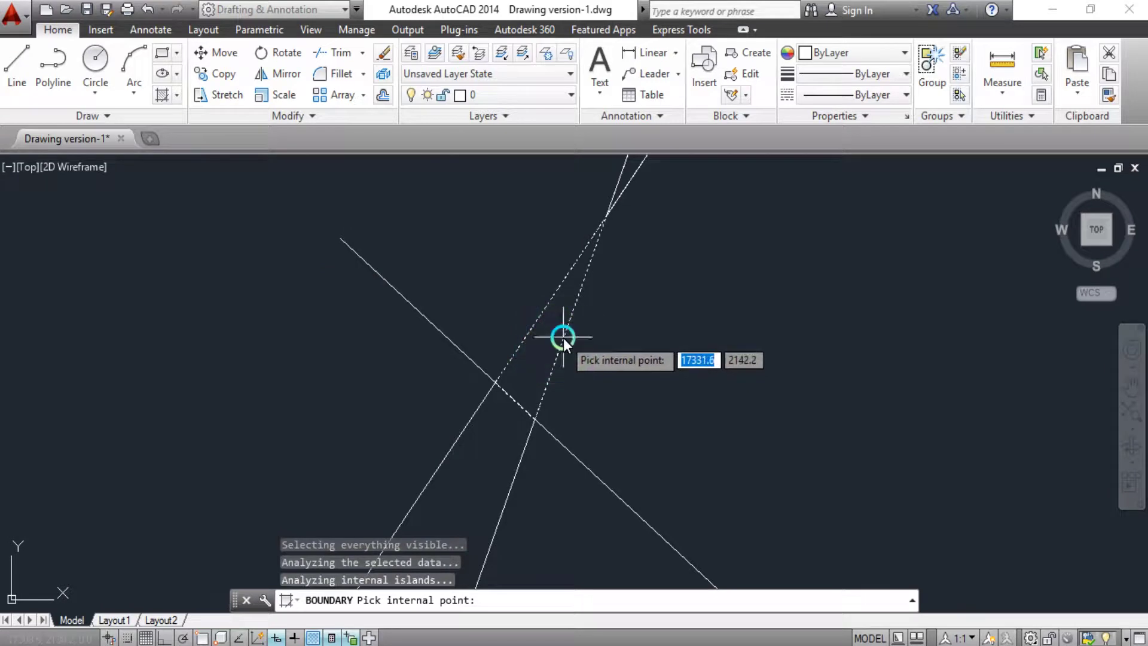
key(Return)
Step: Move the new triangular boundary about 310 units to the right, clear of the crossing lines
click(554, 353)
click(596, 410)
text(m)
key(Return)
click(536, 406)
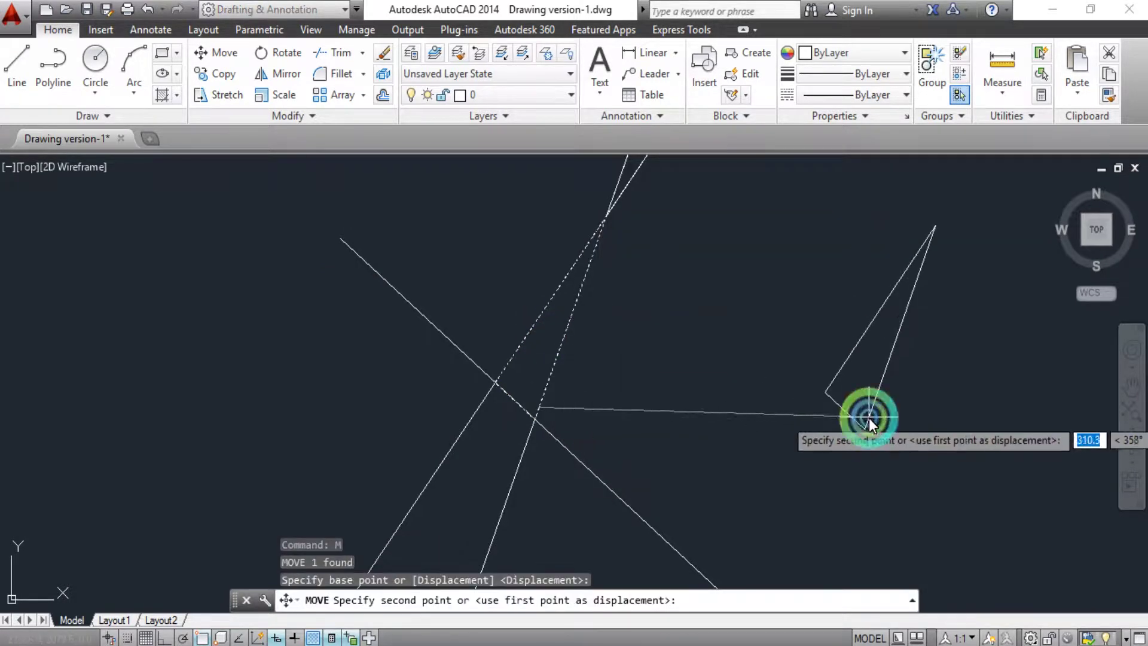
click(866, 416)
scroll(992, 472, down, 6)
mouse_move(992, 469)
middle_down()
mouse_move(618, 468)
mouse_move(628, 413)
mouse_move(614, 405)
middle_up()
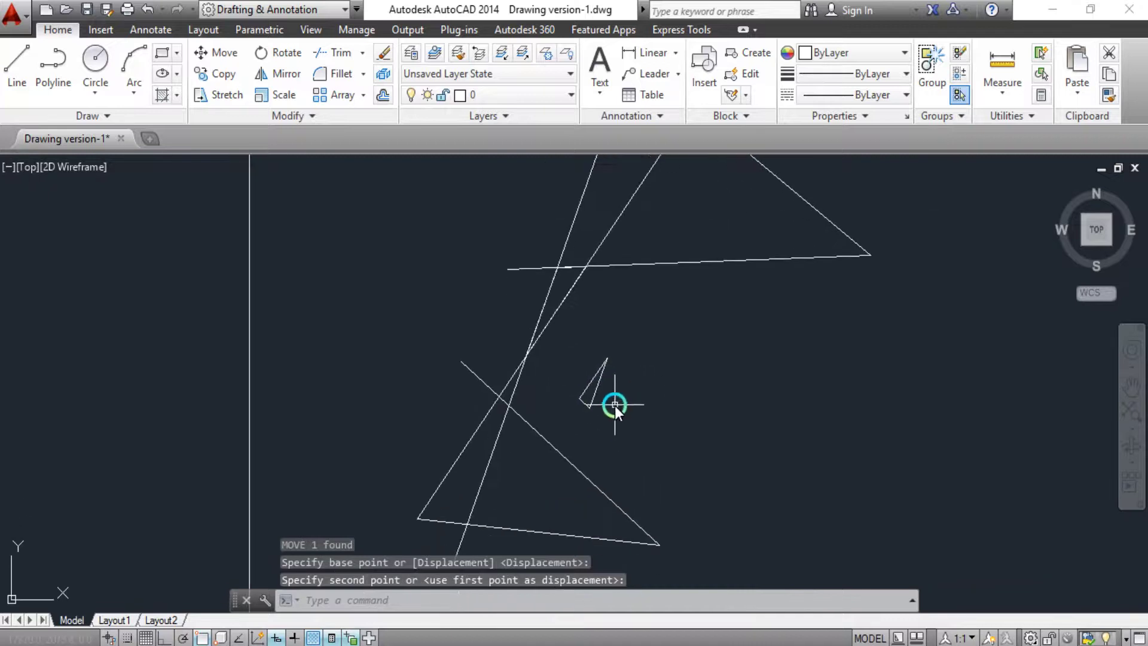
Step: Examine the line intersections around the traced triangle in the upper part of the crossing lines
scroll(554, 402, down, 2)
scroll(597, 386, up, 6)
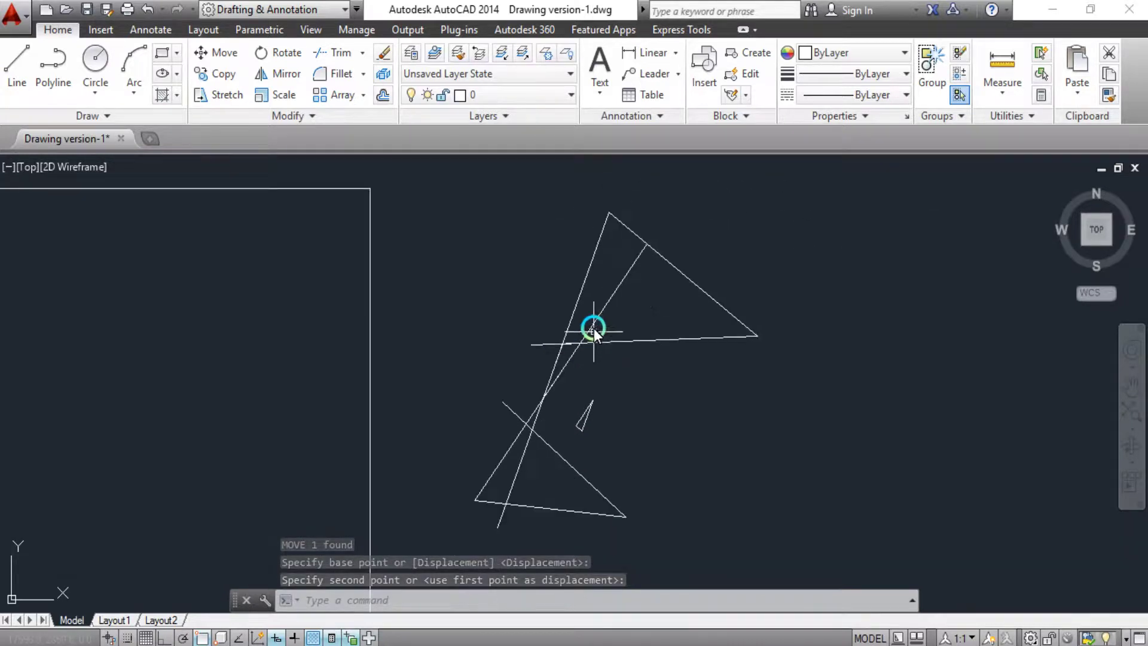
scroll(533, 392, up, 2)
scroll(523, 336, down, 6)
scroll(505, 323, up, 4)
scroll(538, 236, up, 6)
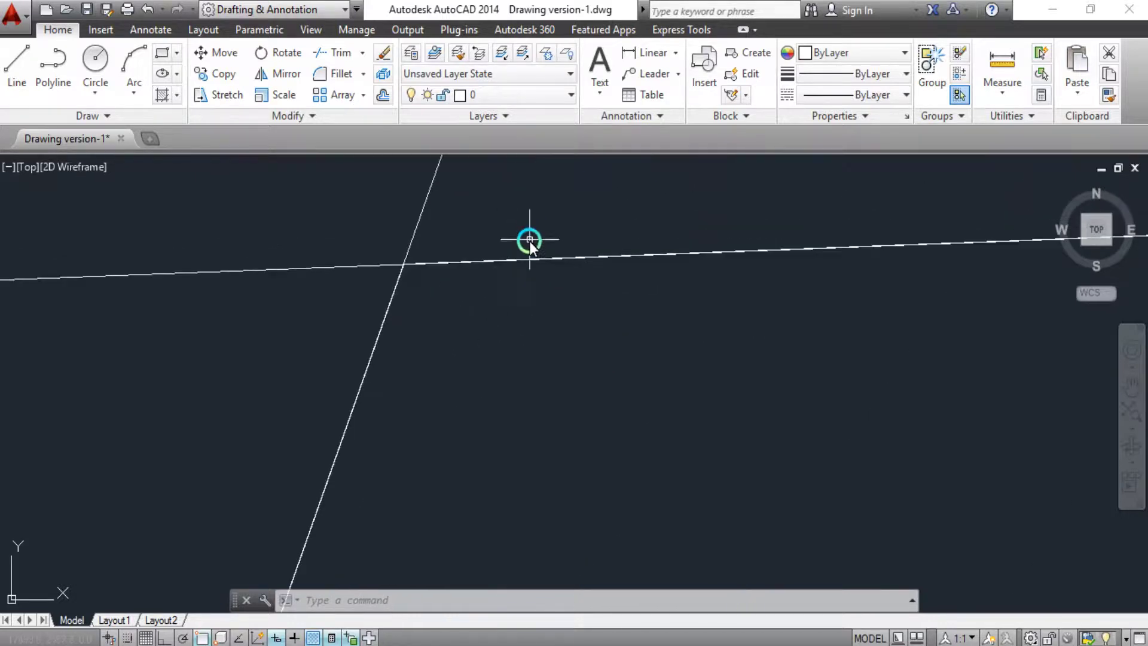
mouse_move(415, 256)
middle_down()
mouse_move(213, 264)
mouse_move(200, 251)
mouse_move(184, 267)
mouse_move(713, 278)
middle_up()
scroll(694, 286, down, 8)
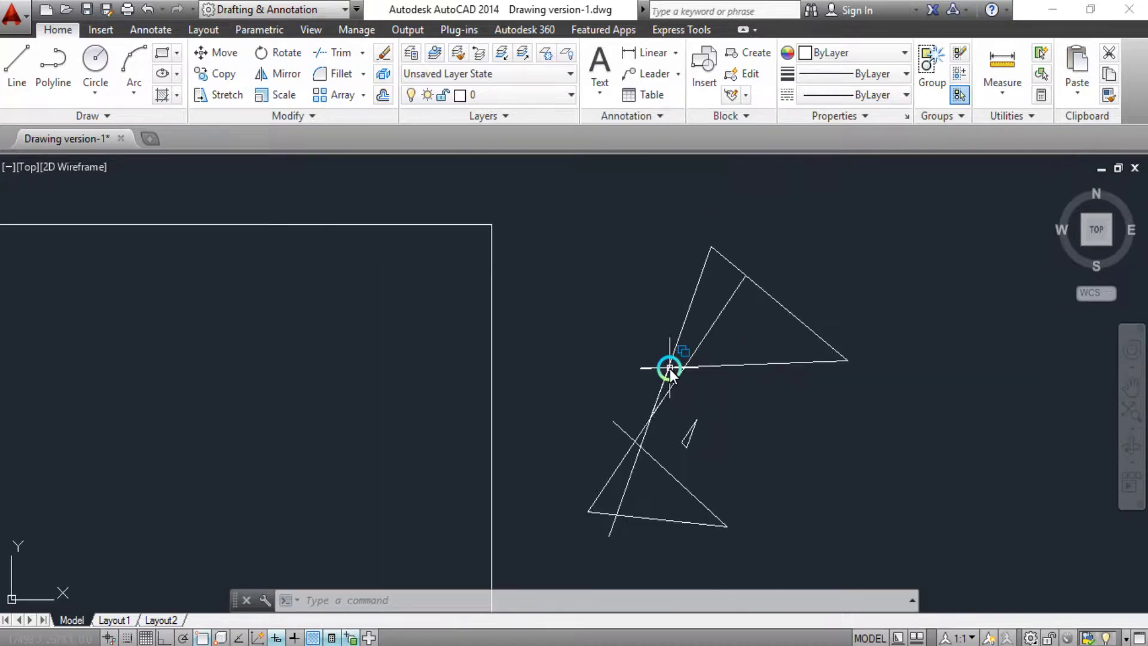
Step: Select the moved small triangle to inspect its object type, and clear the selection
scroll(692, 427, up, 8)
click(658, 402)
click(584, 336)
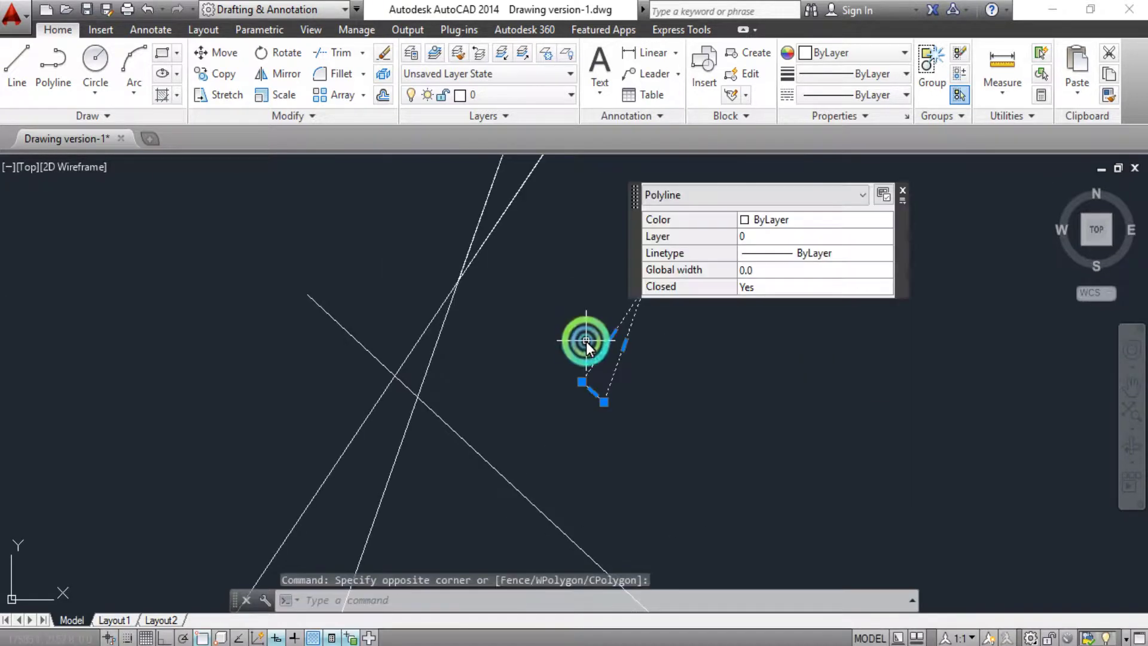
key(Escape)
key(Escape)
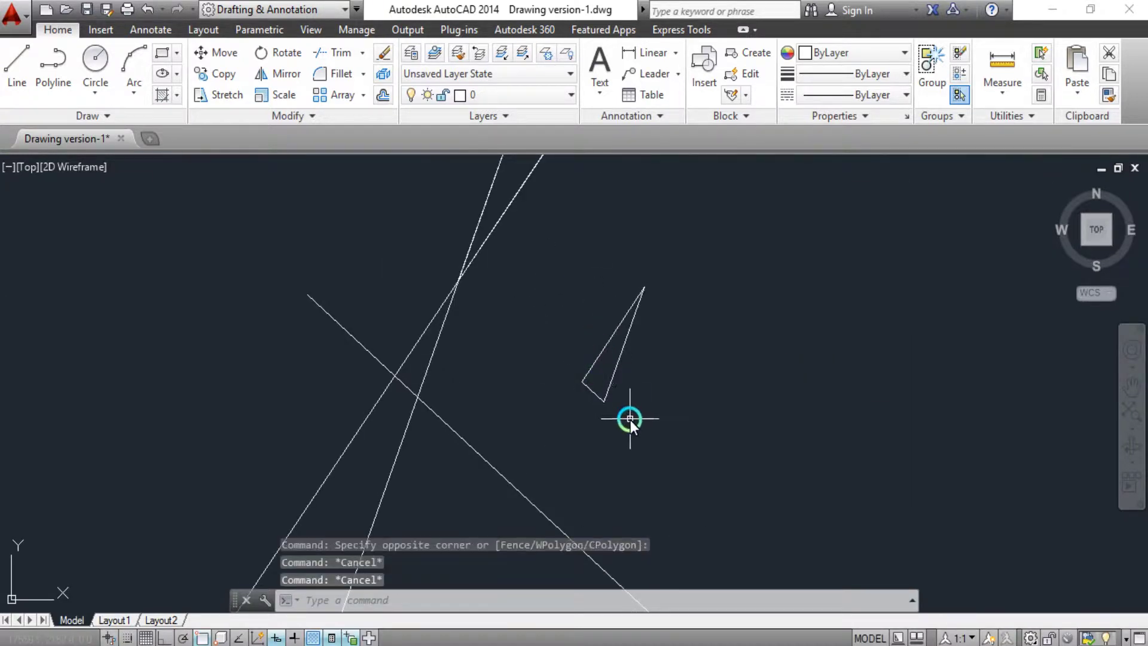
key(Escape)
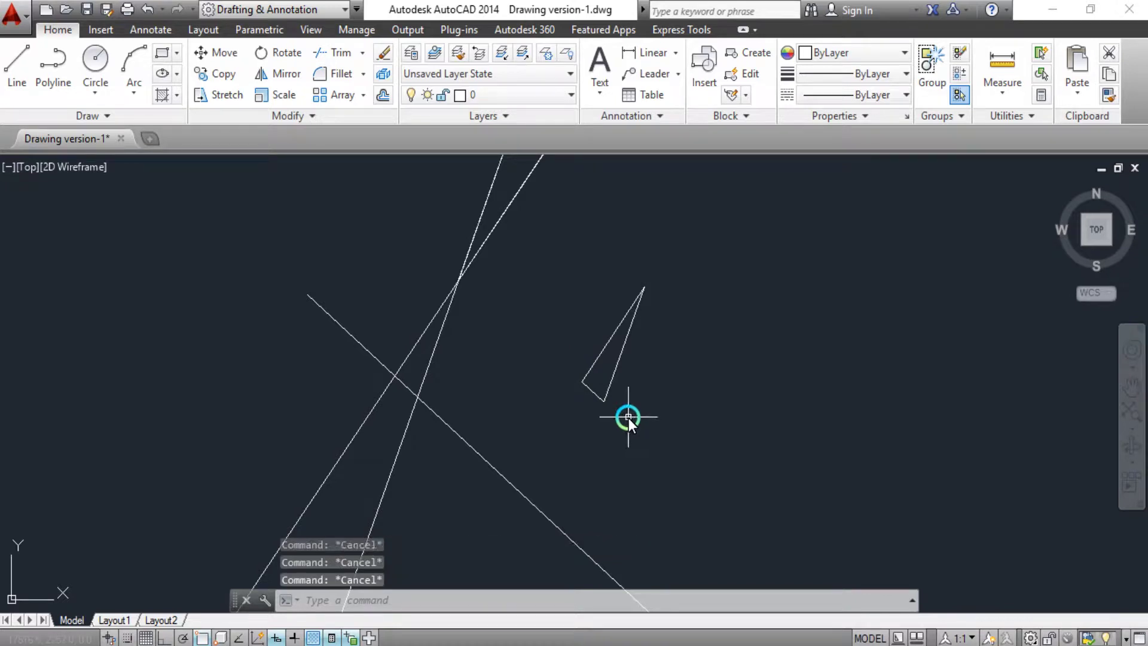
Step: Create a polyline boundary from an internal point picked in the large right-hand region of the lower triangle of crossing lines
scroll(628, 417, down, 8)
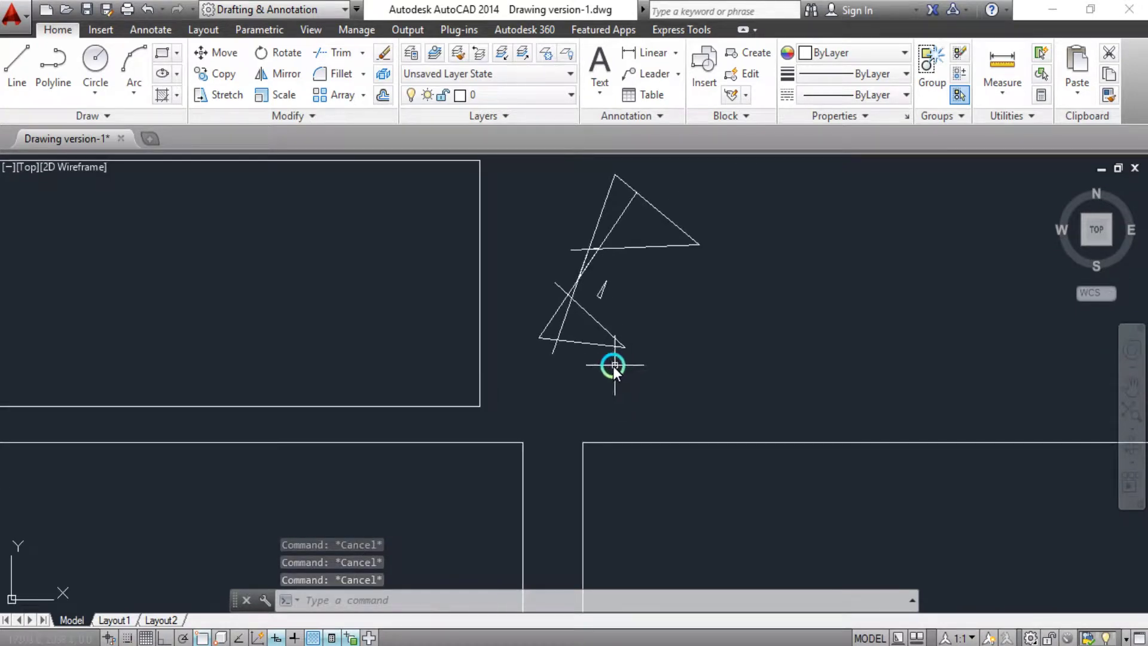
scroll(611, 345, up, 6)
text(bo)
key(Return)
click(124, 243)
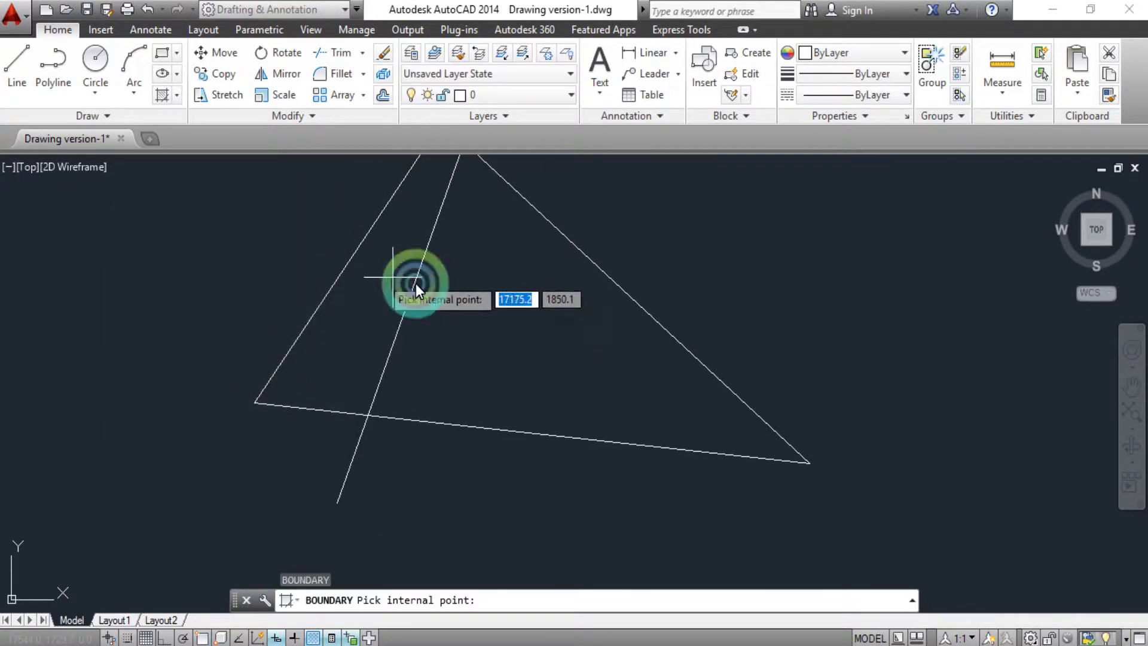
click(520, 323)
key(Return)
Step: Select the new boundary polyline among the overlapping objects and move it to the right, clear of the crossing lines
click(411, 300)
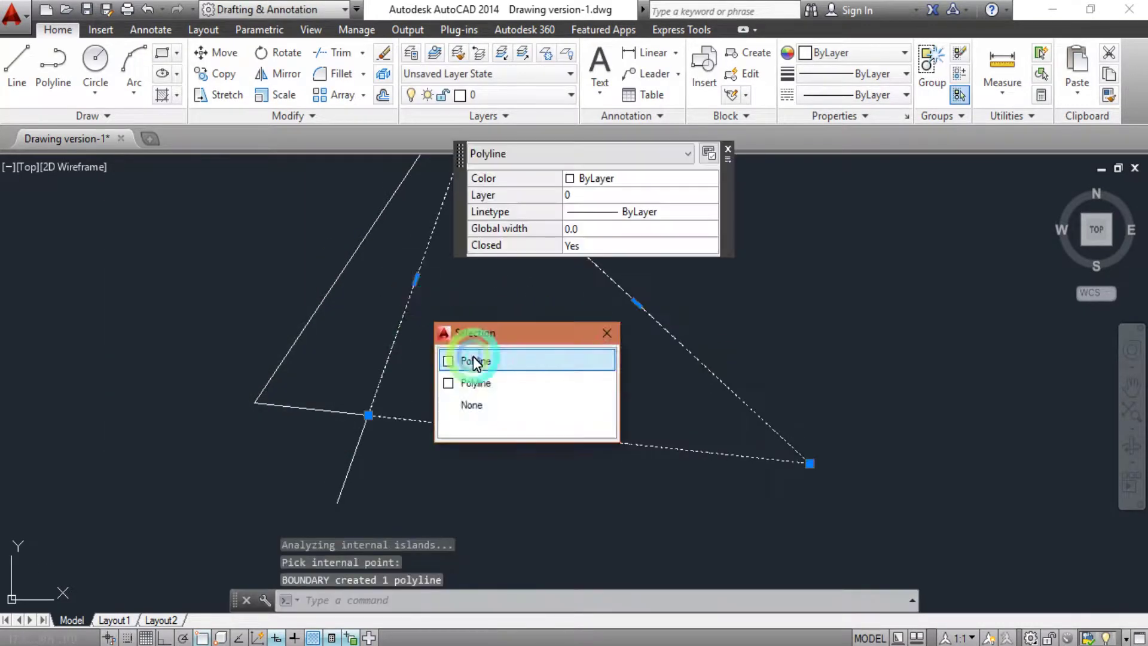
click(474, 361)
text(m)
key(Return)
click(488, 360)
middle_drag(863, 395, 182, 485)
click(577, 400)
Step: Zoom to the whole drawing with the All option to view the rectangles and the extracted triangles together
scroll(691, 380, down, 6)
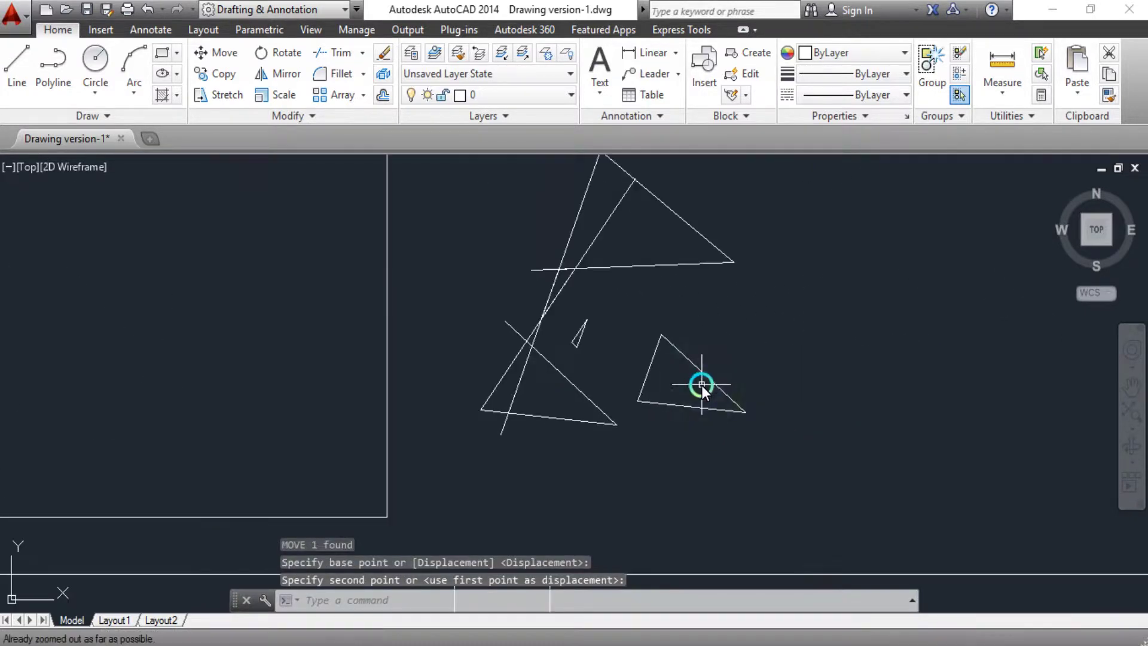
key(Escape)
key(Escape)
text(z)
key(Return)
text(a)
key(Return)
scroll(708, 439, down, 2)
scroll(837, 394, up, 2)
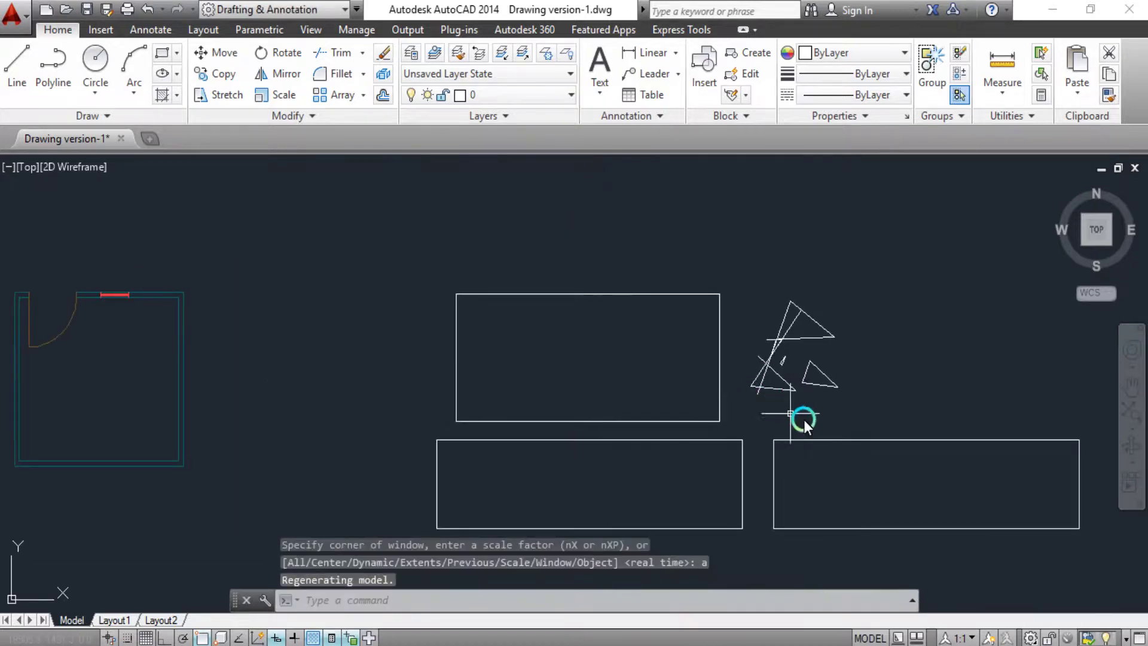
Step: Select the lower-left rectangle to inspect its object type, and clear the selection
middle_drag(804, 419, 587, 349)
click(549, 365)
click(509, 366)
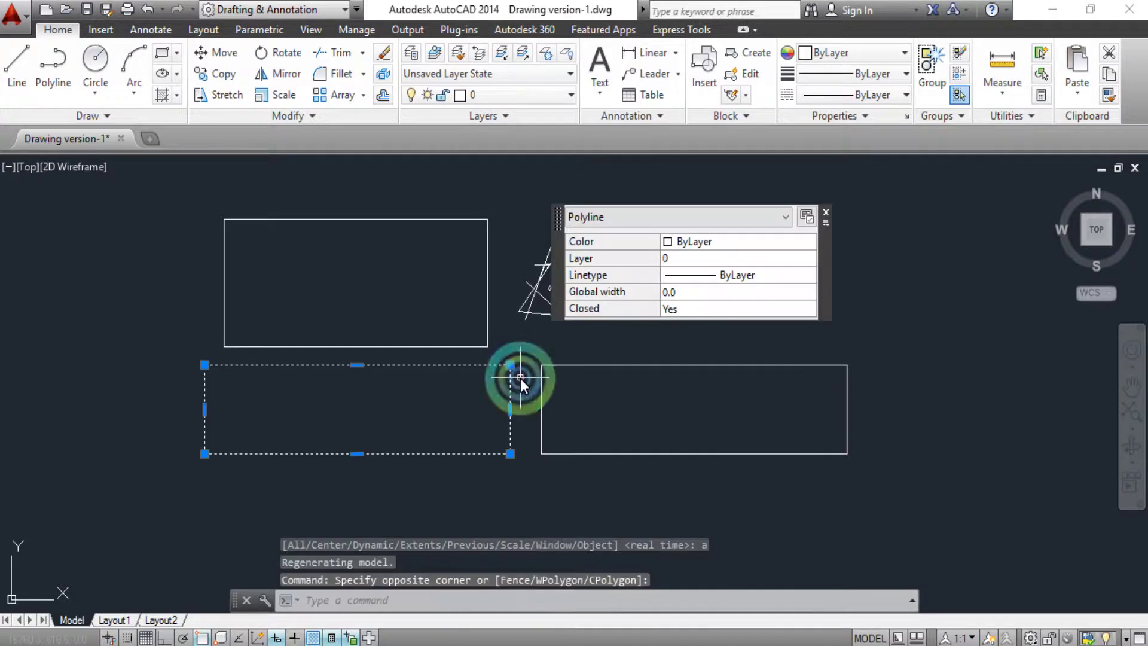
key(Escape)
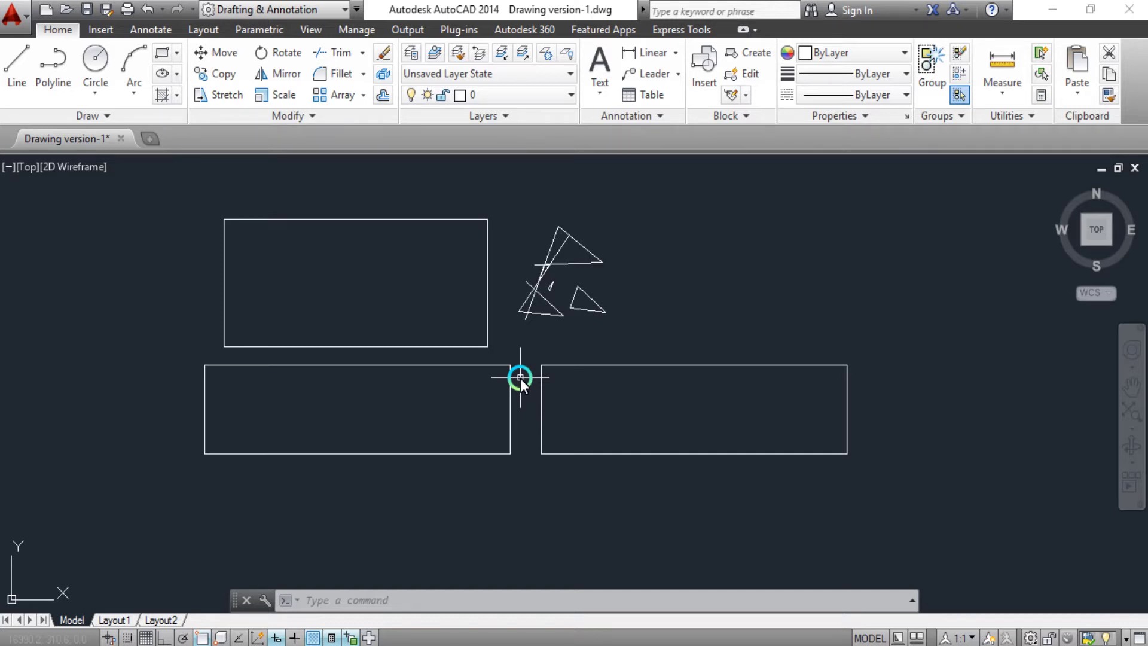
middle_drag(687, 305, 644, 369)
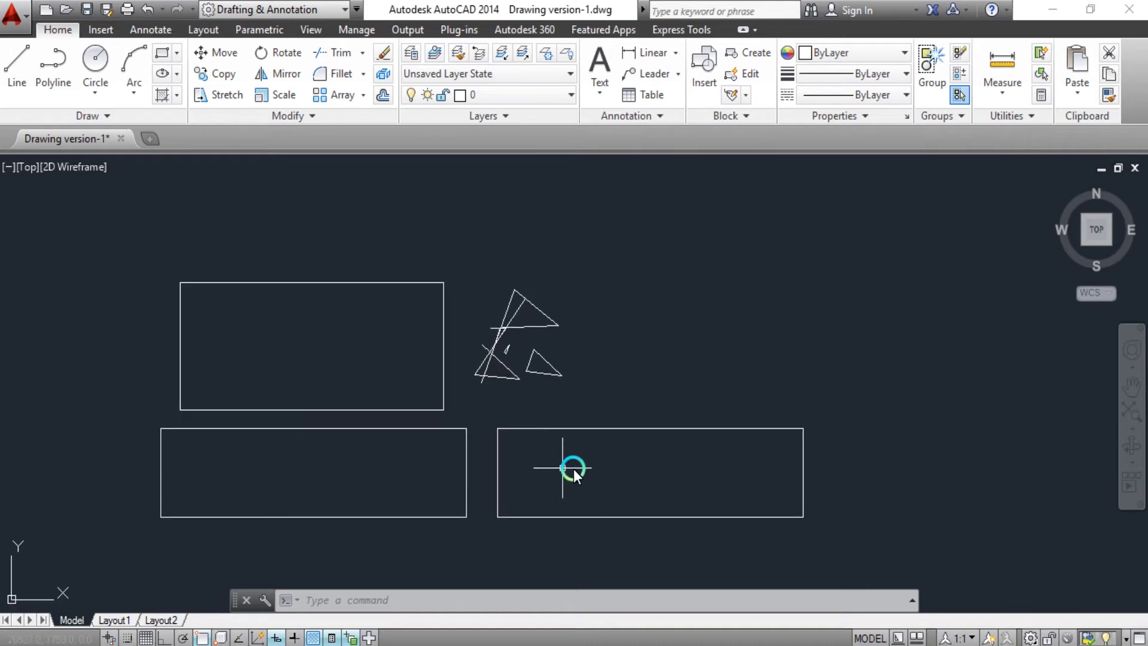